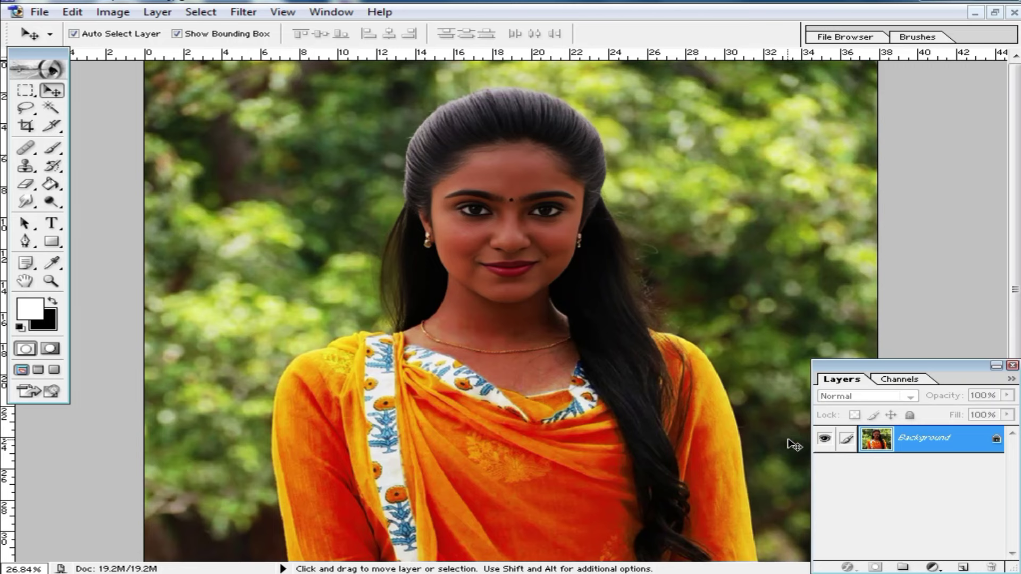
Step: Zoom in to 100% on the portrait's face, recentre it, and move the Layers panel higher up
left_click(508, 315, "ctrl")
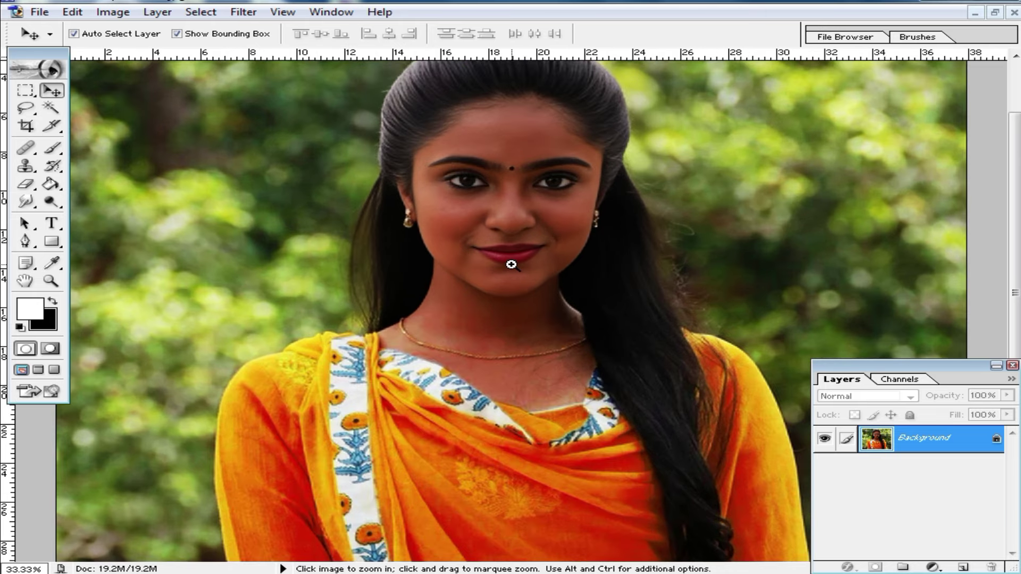
left_click(519, 280, "ctrl")
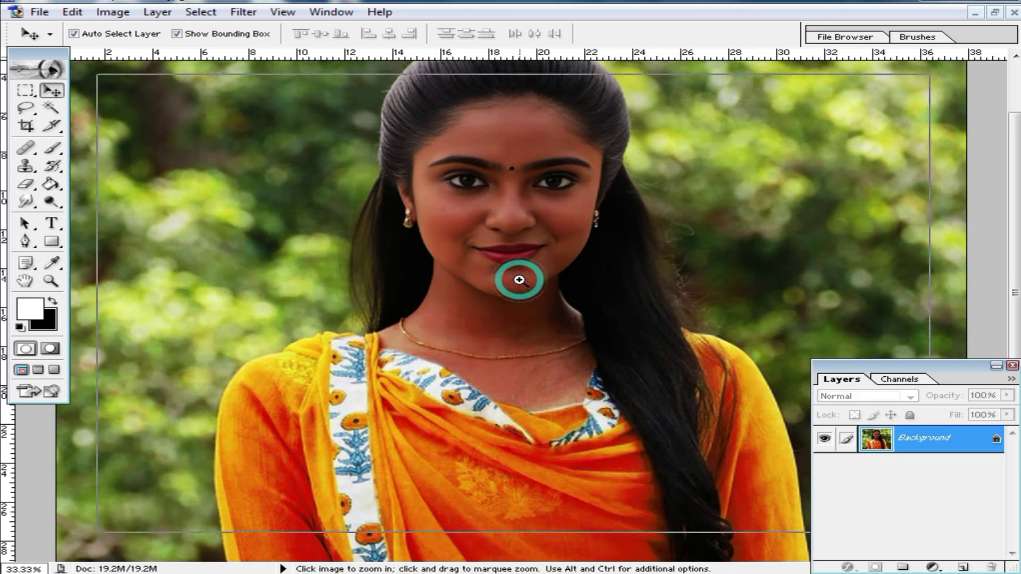
left_click(519, 280, "ctrl")
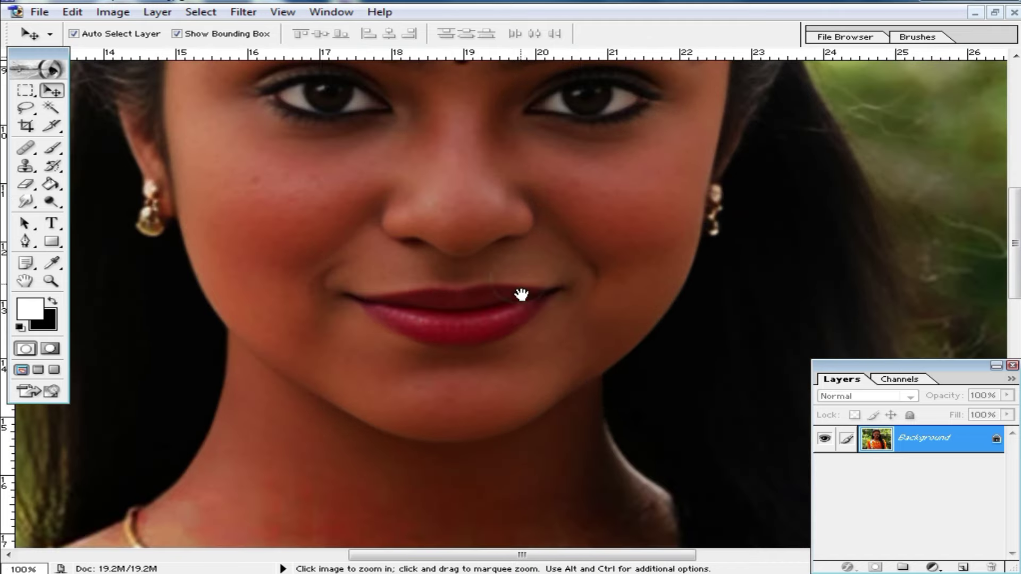
left_click(520, 280, "ctrl")
left_click_drag(517, 298, 633, 388)
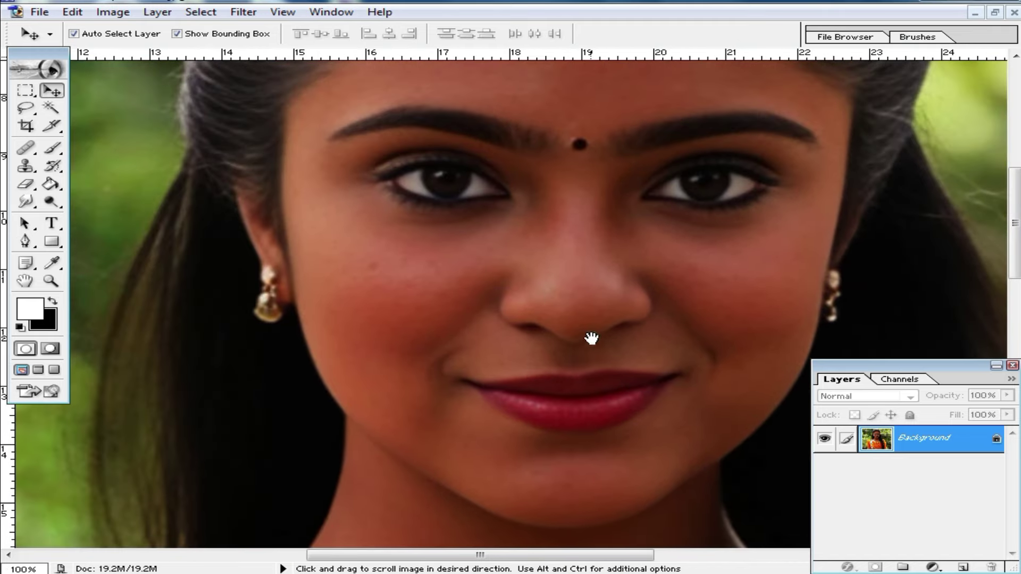
left_click_drag(591, 339, 604, 292)
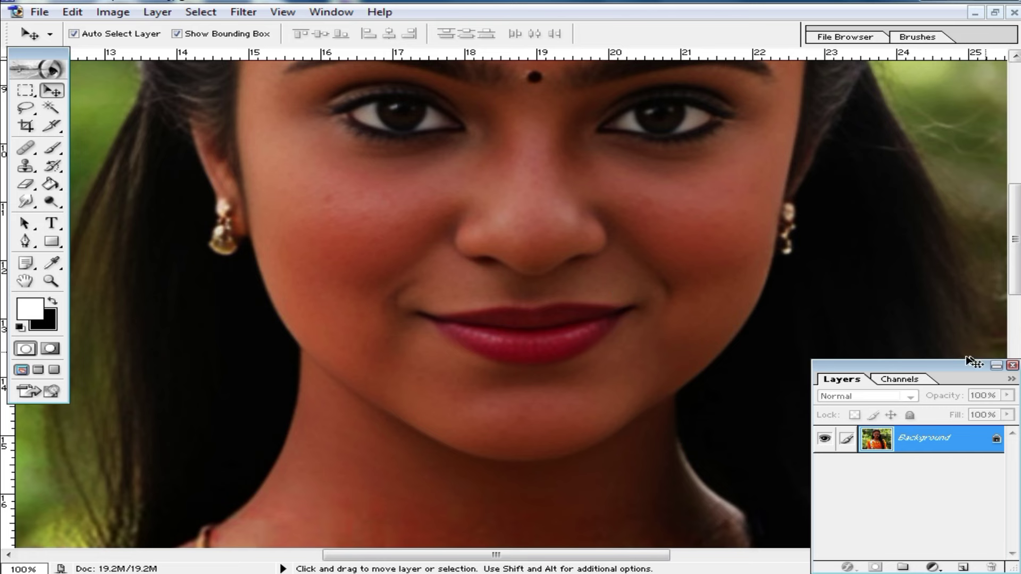
left_click_drag(924, 366, 918, 278)
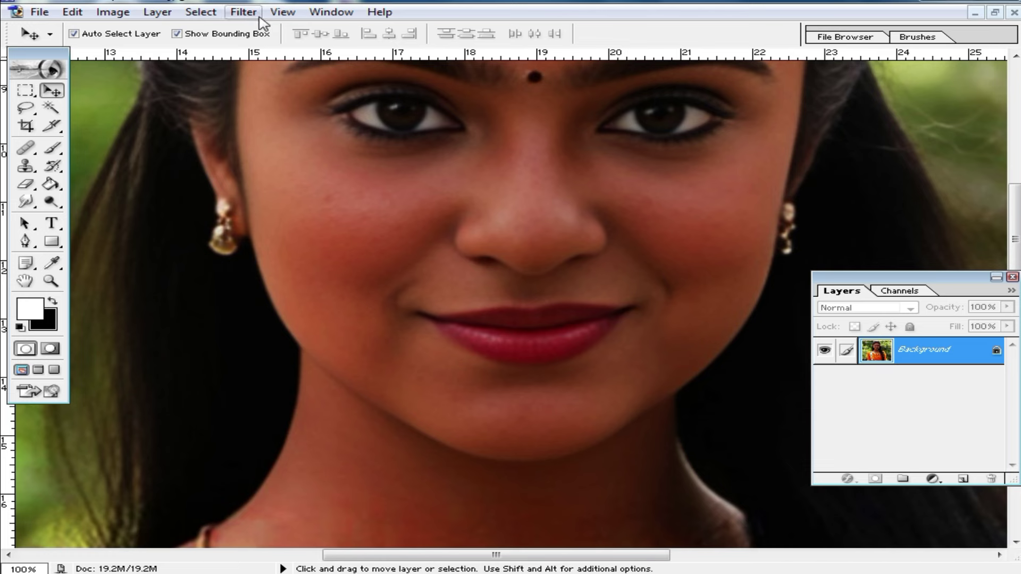
Step: Show the Actions palette, move it up and left, and collapse Set 11
left_click(331, 12)
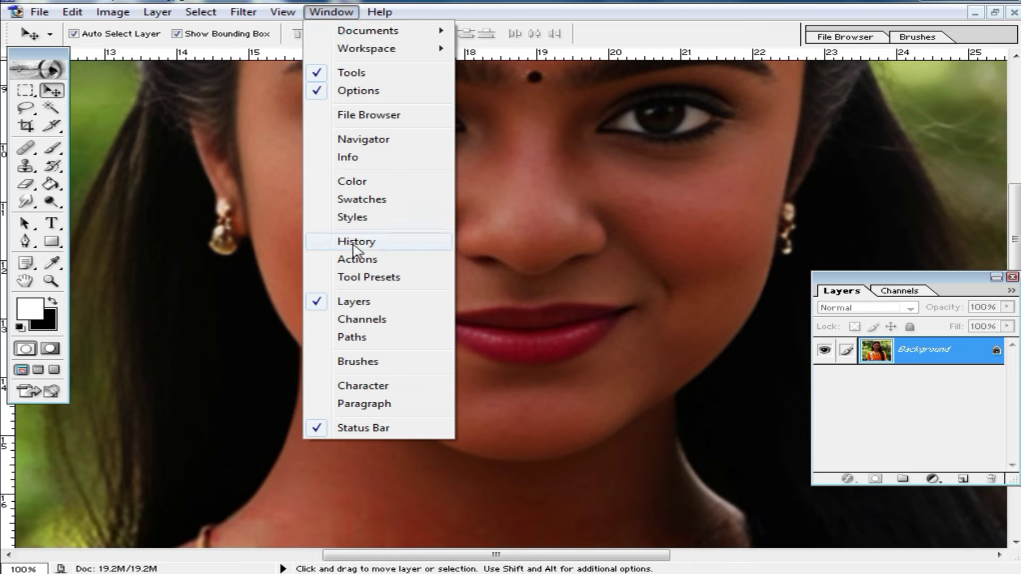
left_click(378, 261)
left_click_drag(202, 220, 172, 203)
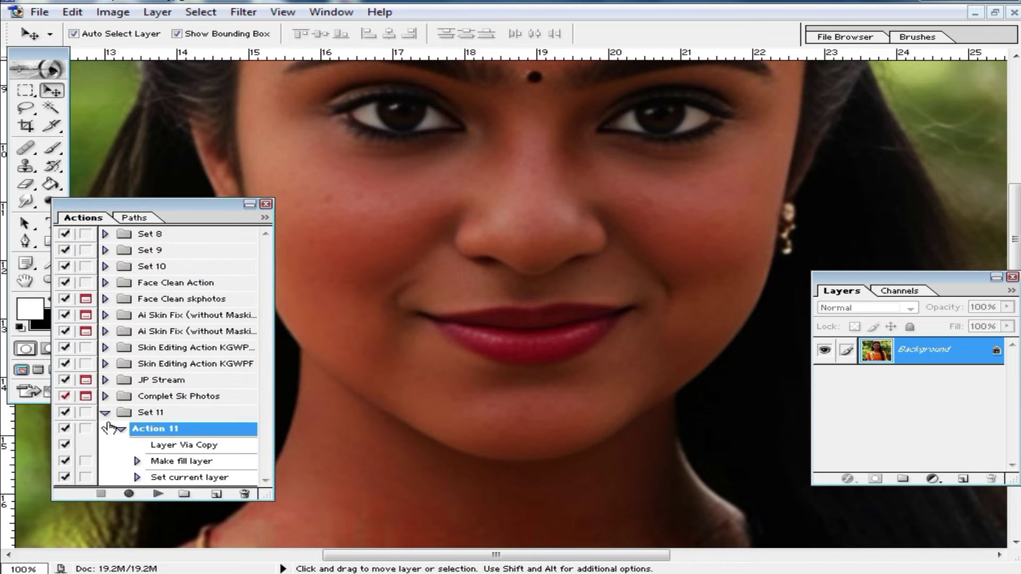
left_click(106, 413)
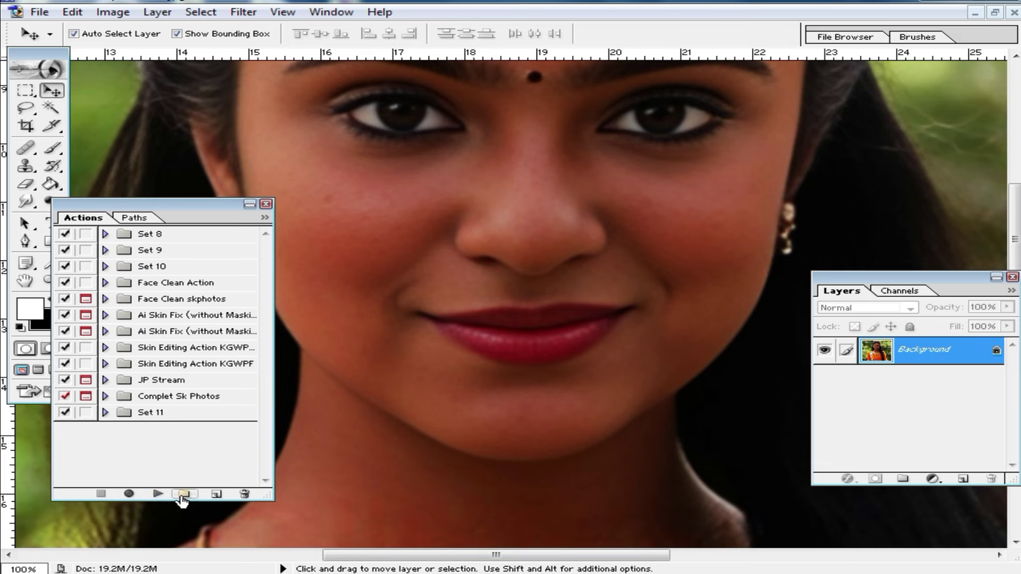
Step: Create a new action set named Set 12 and start a new action inside it
left_click(186, 494)
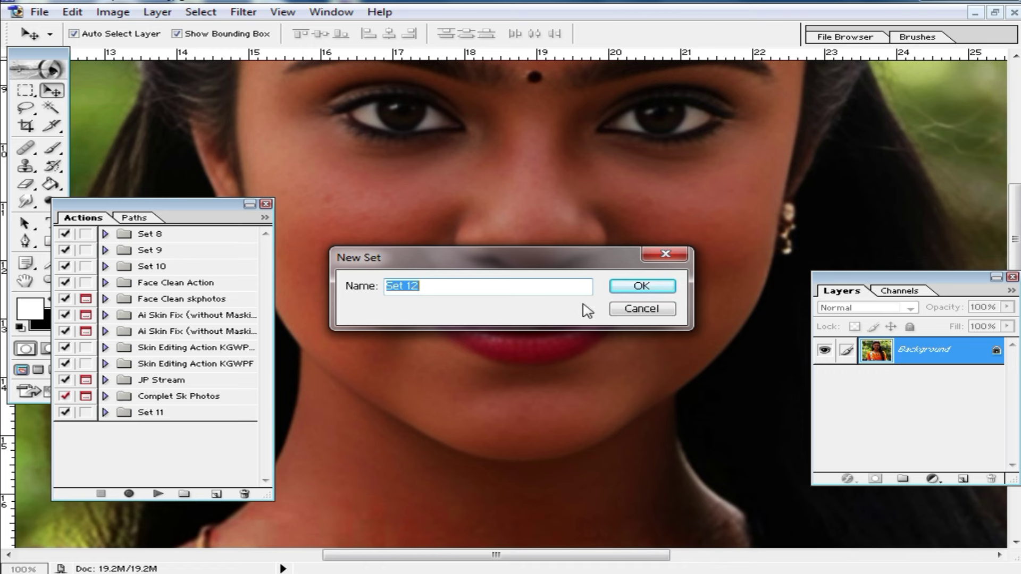
left_click(650, 288)
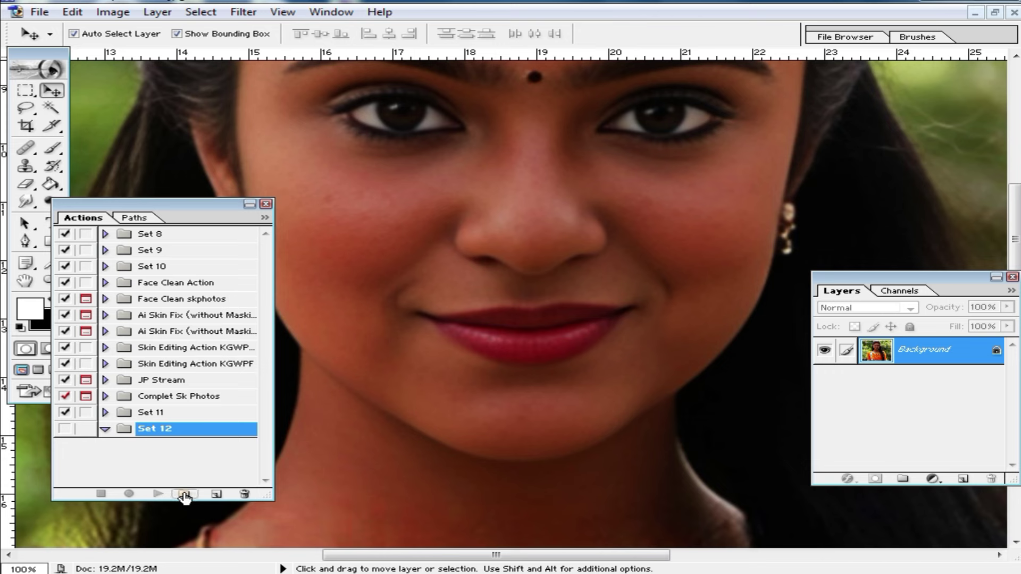
left_click(217, 495)
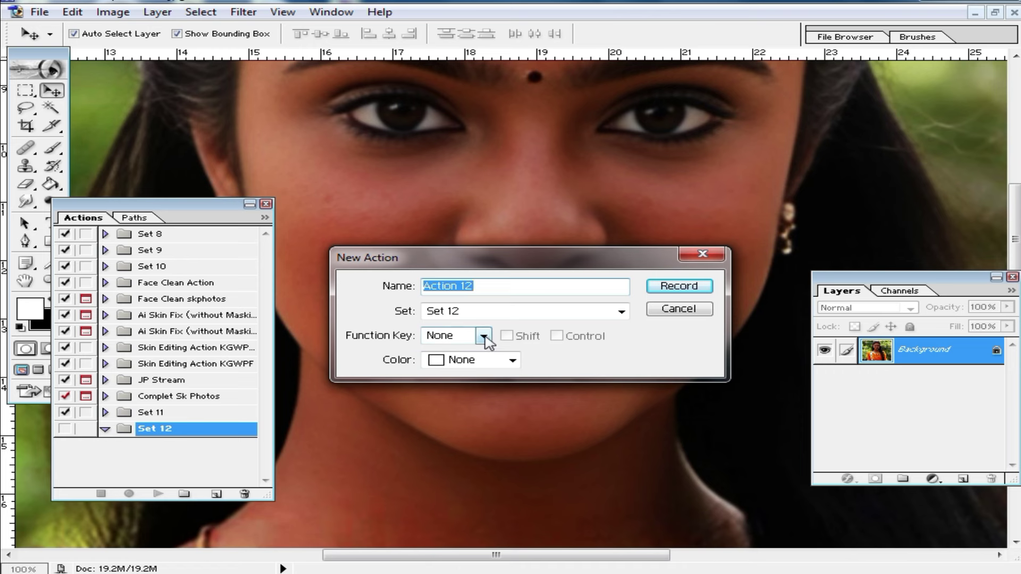
Step: Assign function key F11 to Action 12 and begin recording it
left_click(485, 336)
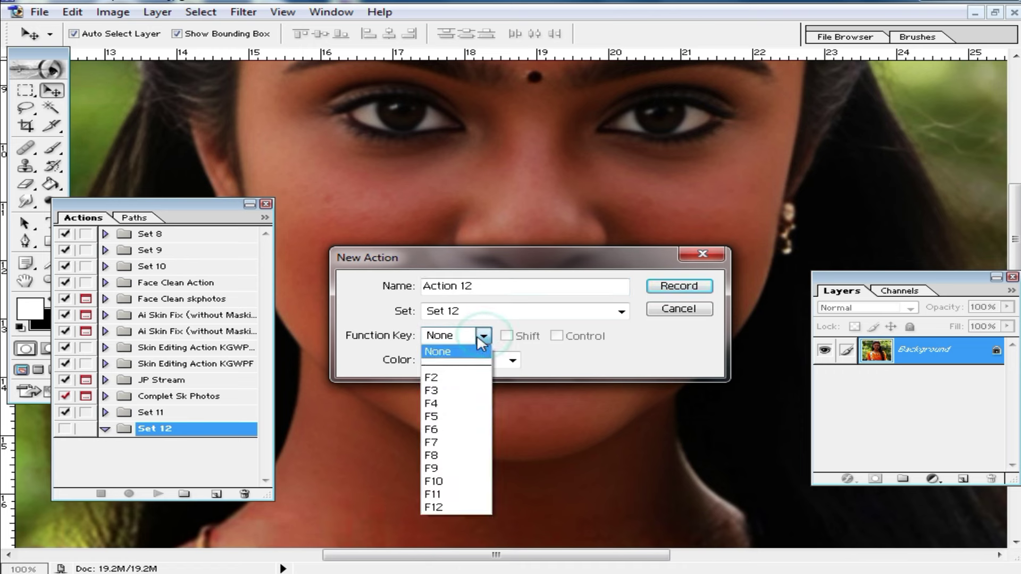
left_click(448, 495)
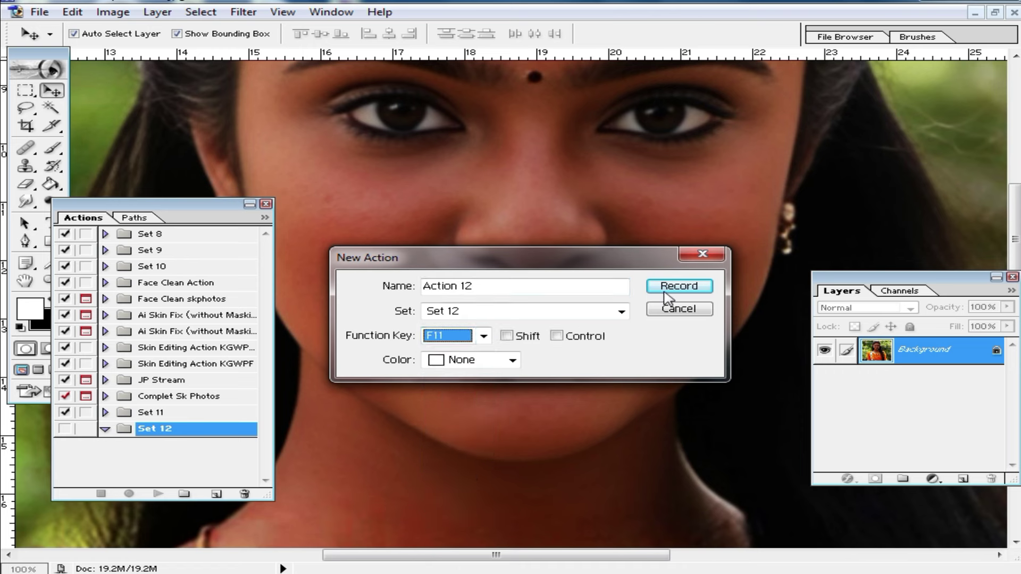
left_click(681, 287)
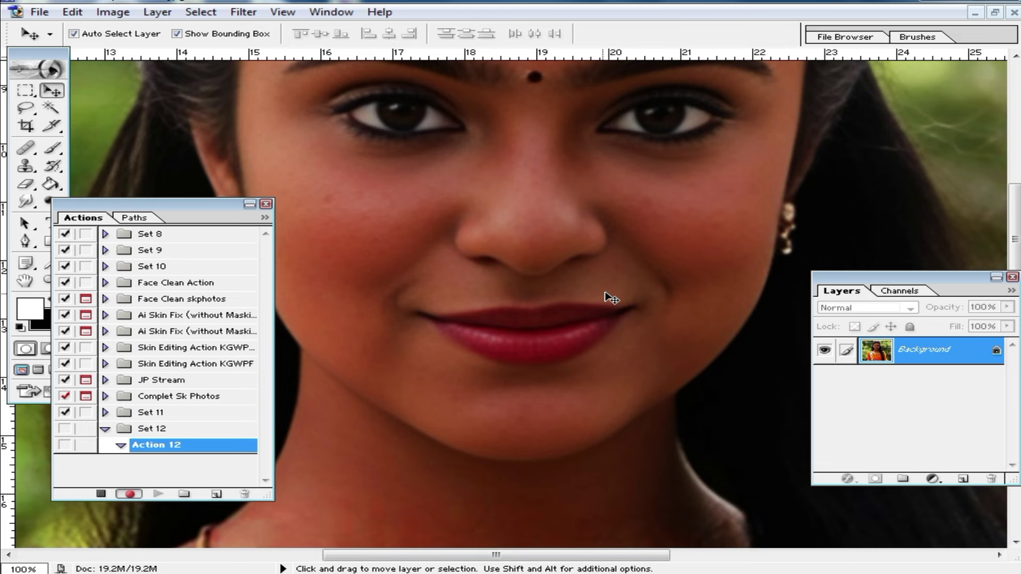
Step: Add a white Solid Color fill layer blended in Soft Light mode
left_click(934, 480)
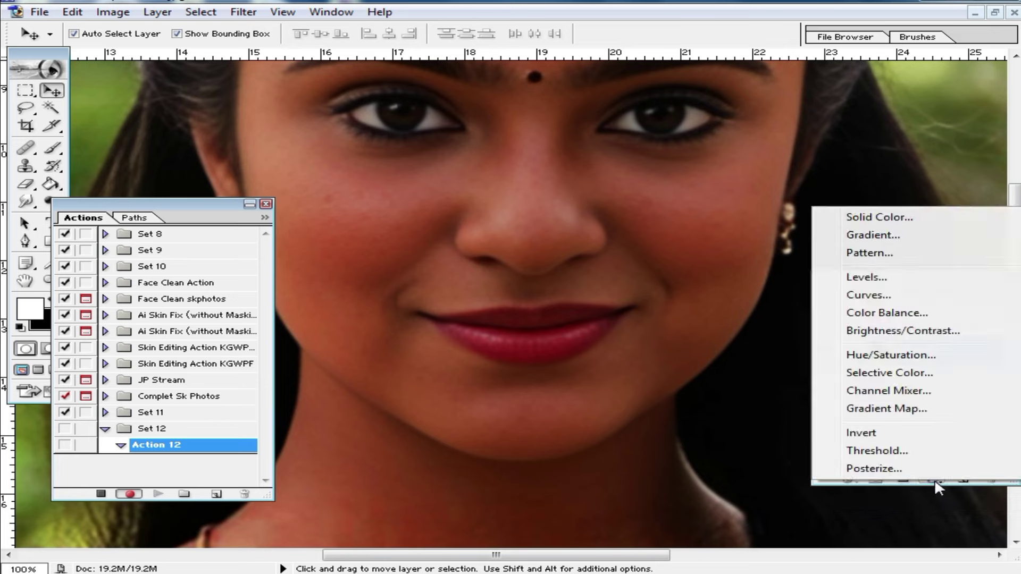
left_click(877, 217)
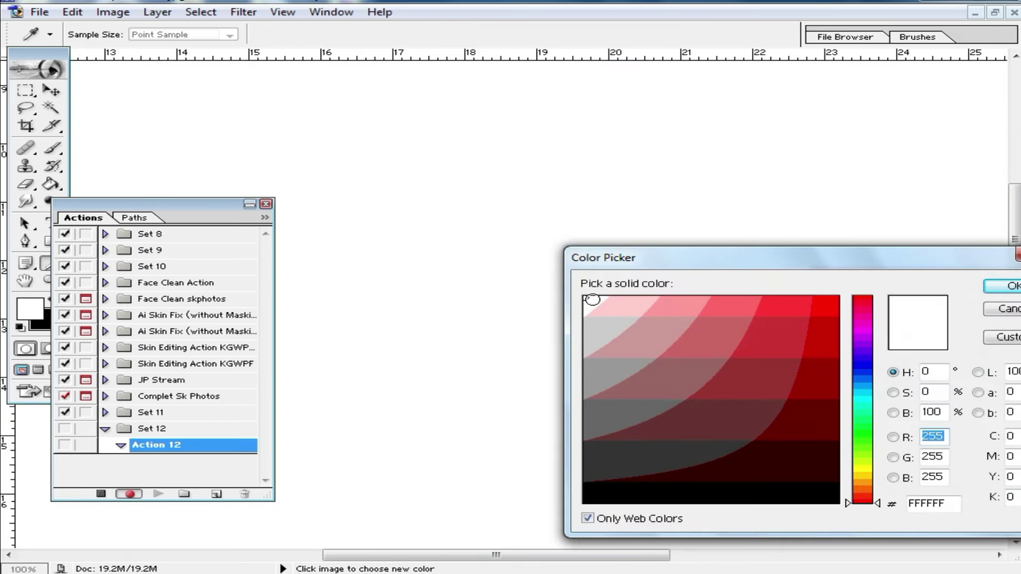
left_click(1002, 288)
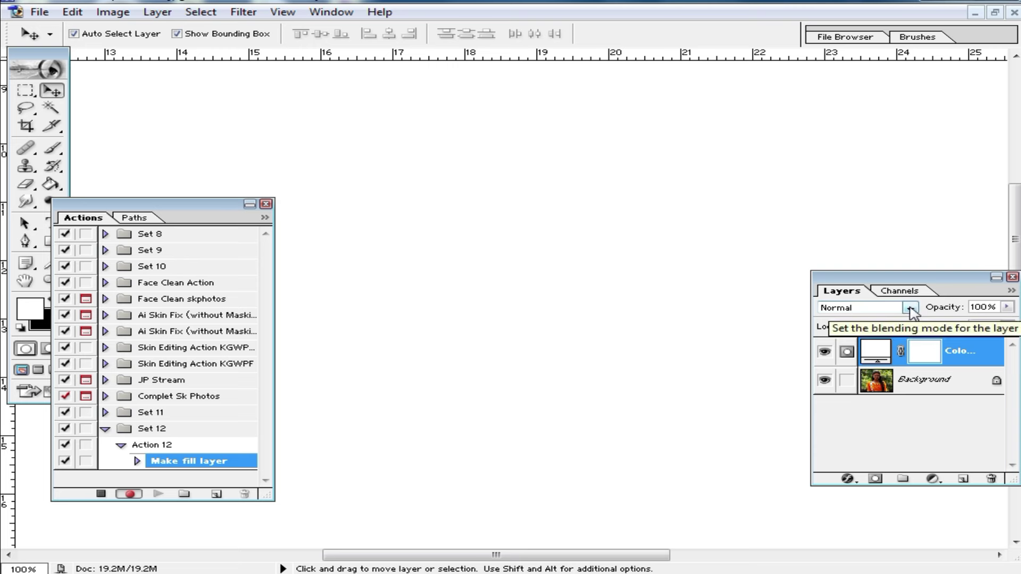
left_click(912, 308)
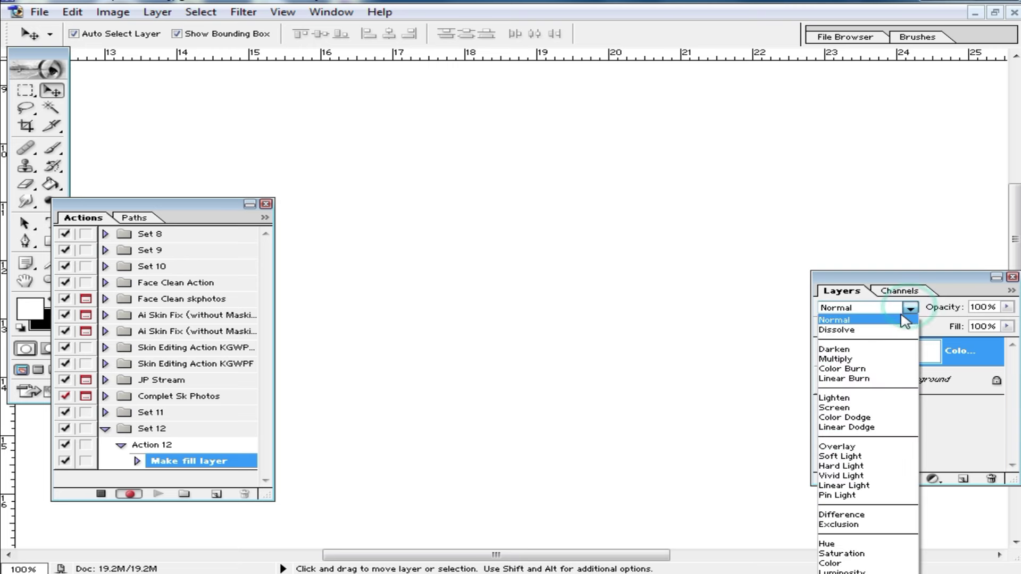
left_click(868, 457)
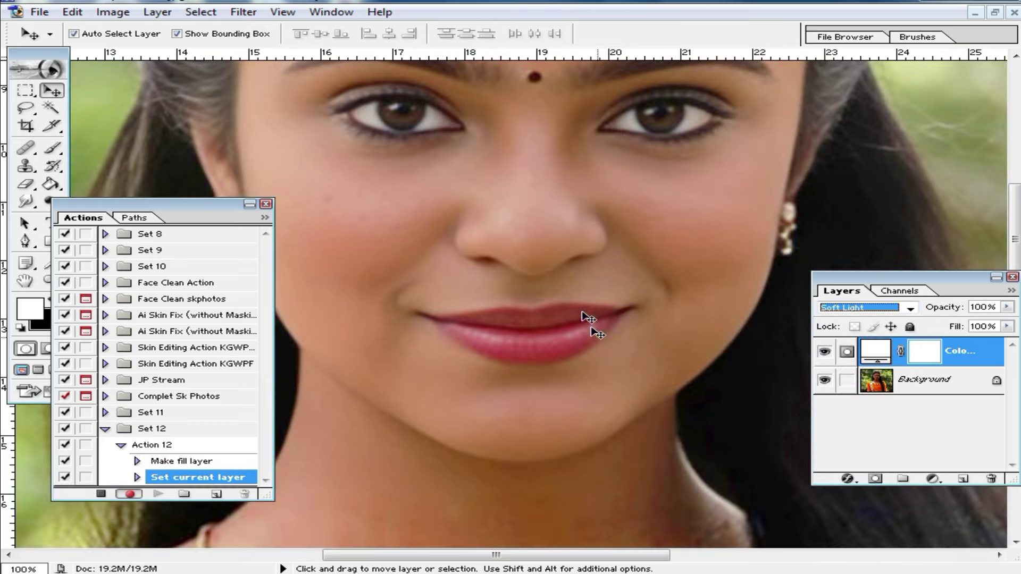
left_click(567, 296, "alt")
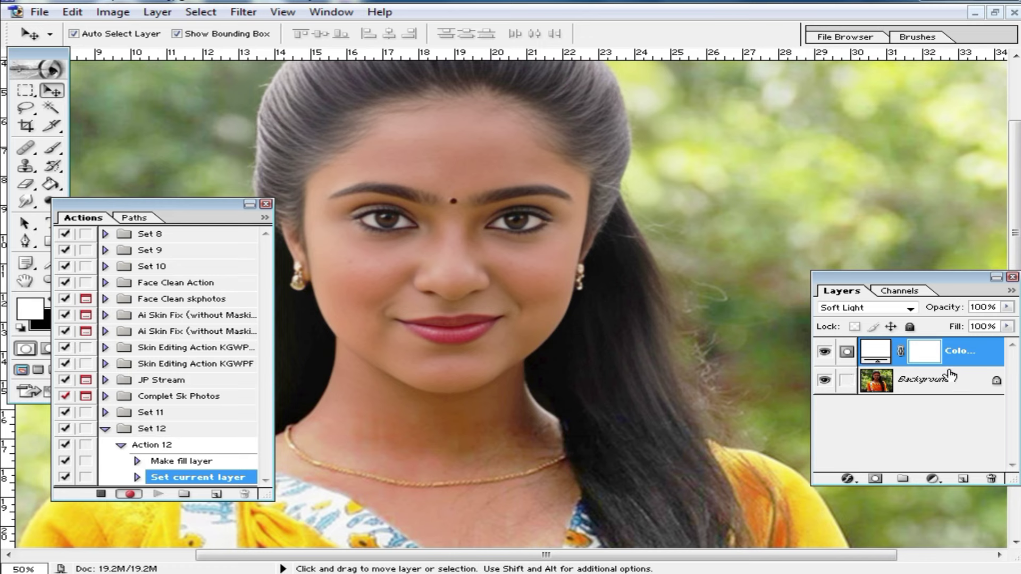
Step: Merge the fill into Background and duplicate Background as Layer 1
key("ctrl+e")
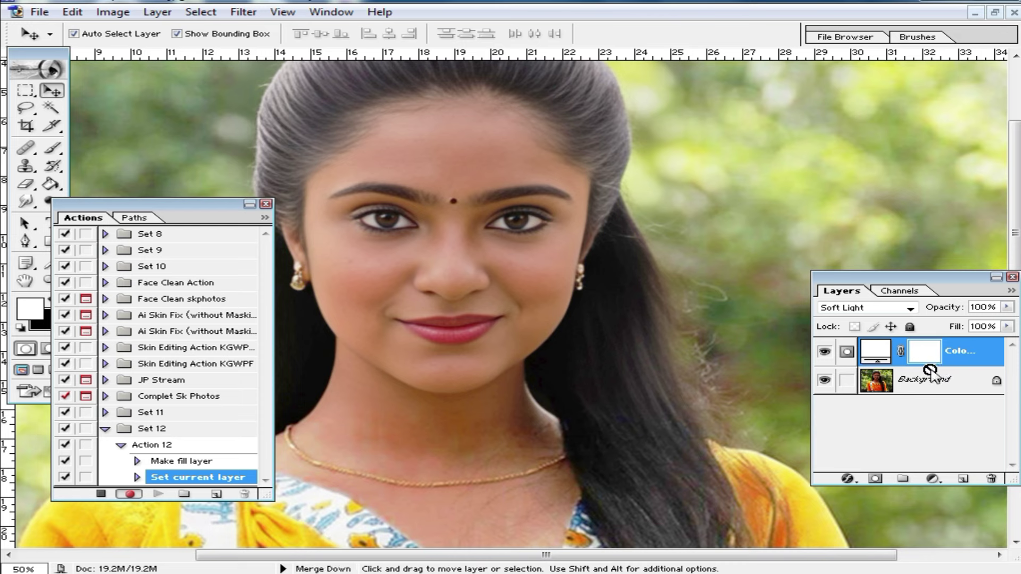
left_click_drag(922, 361, 921, 353)
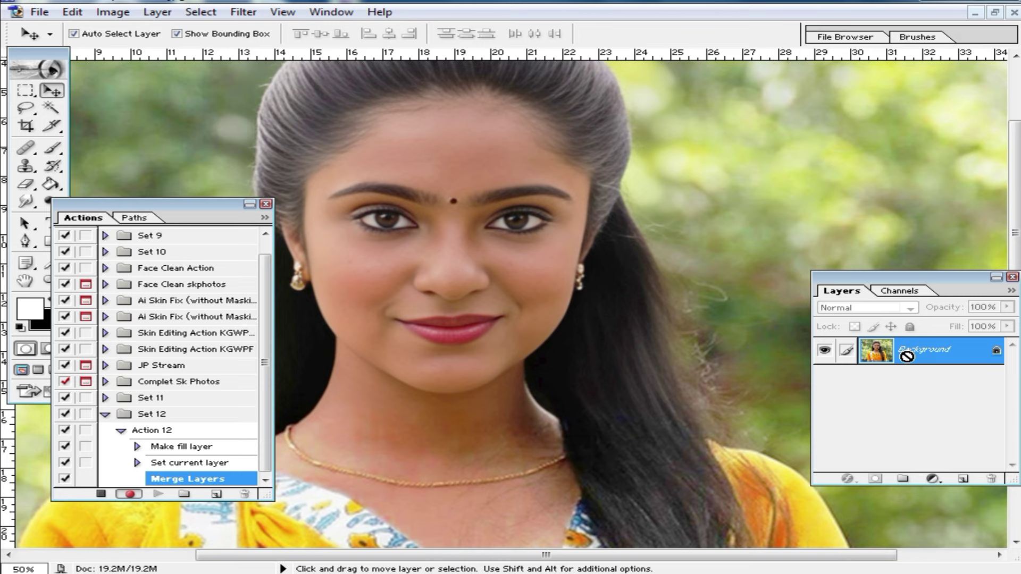
key("ctrl+j")
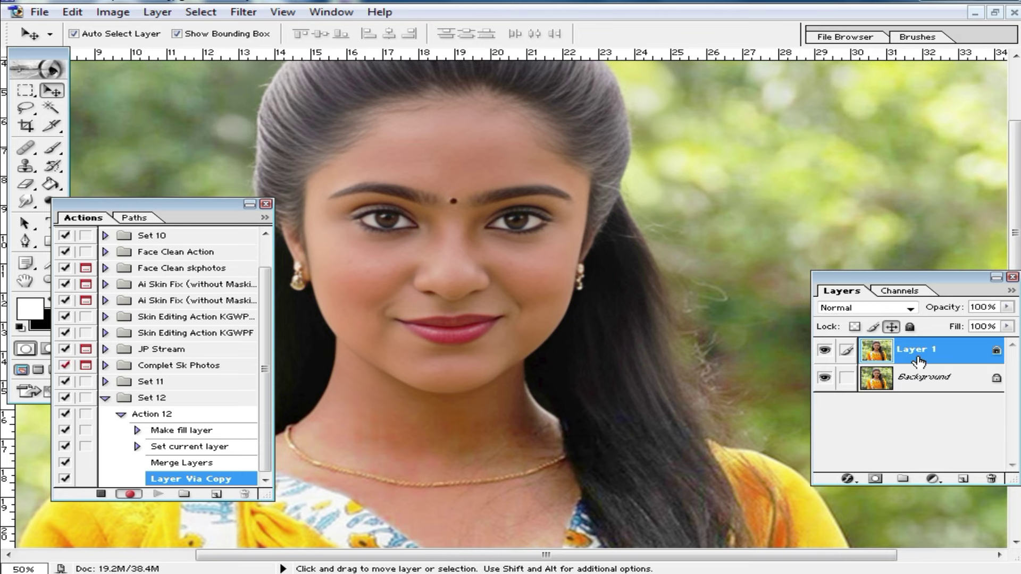
Step: Apply Noiseware Professional noise reduction to Layer 1, with Sharpening lowered to 6
left_click(243, 12)
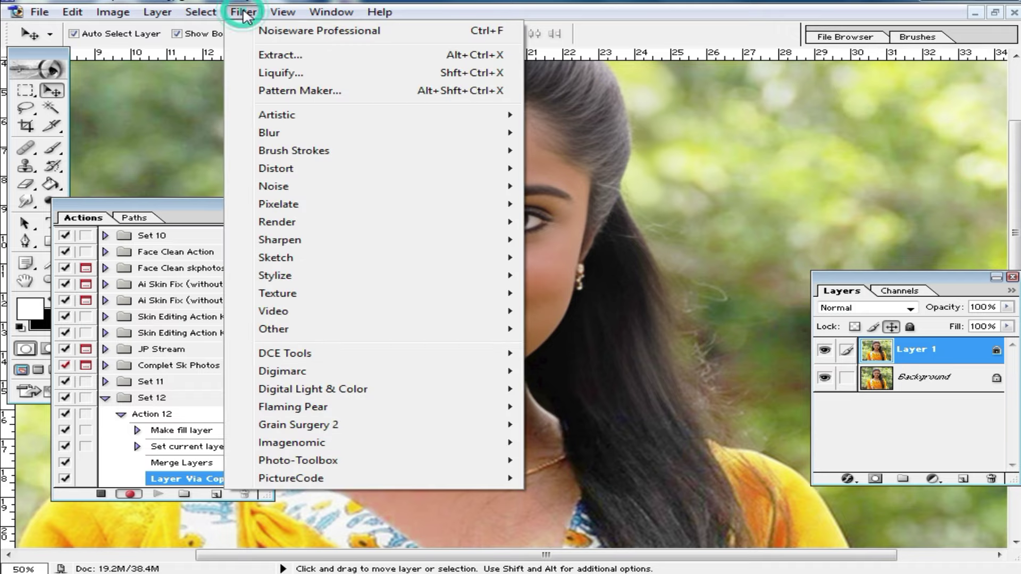
mouse_move(292, 442)
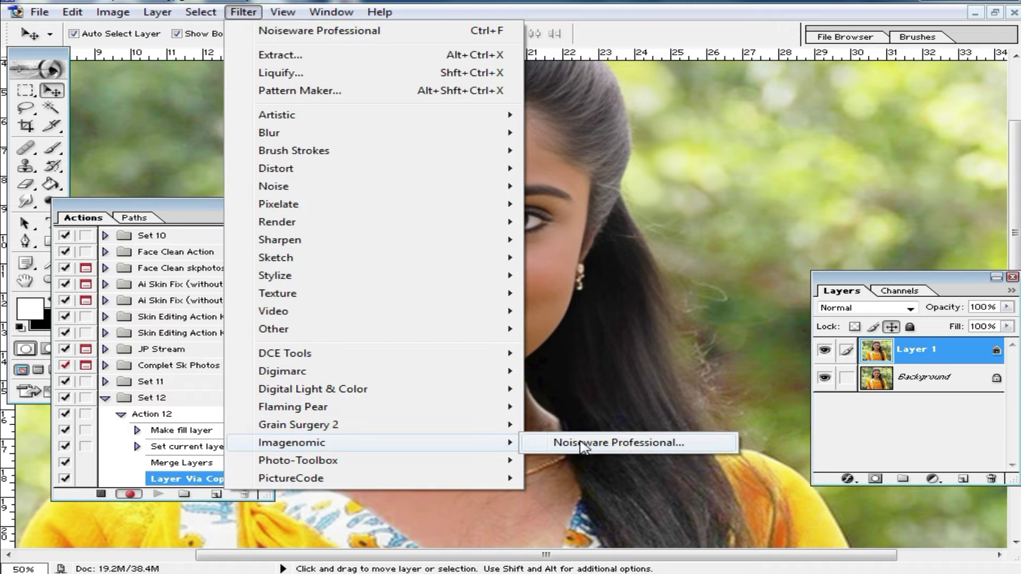
left_click(622, 444)
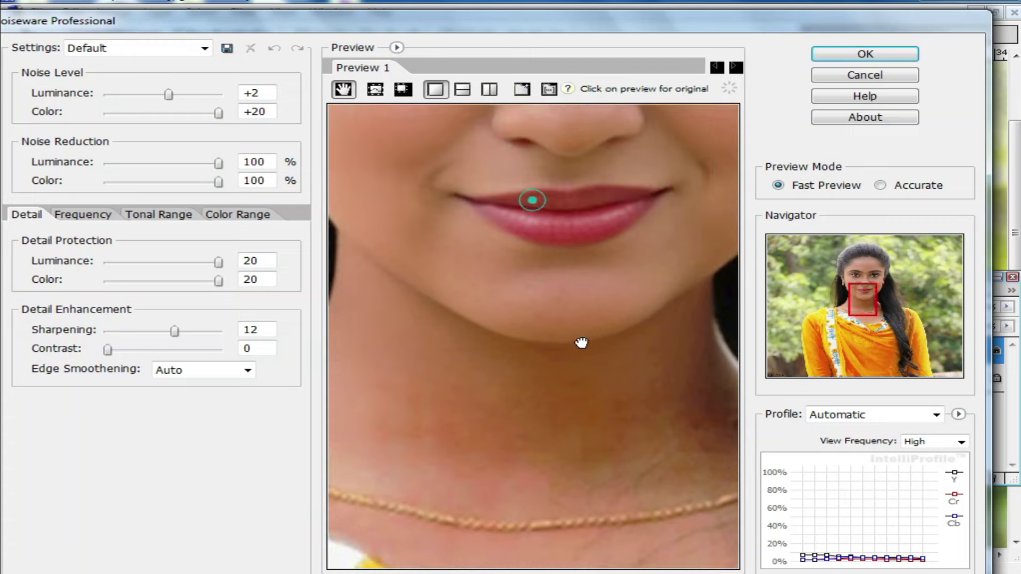
left_click_drag(531, 199, 621, 414)
left_click_drag(511, 279, 588, 287)
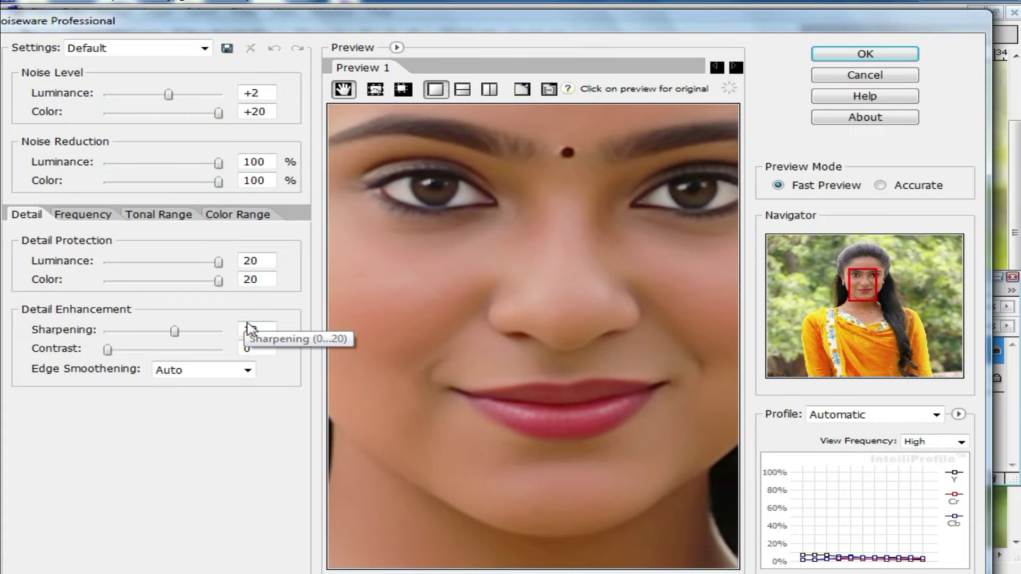
left_click_drag(174, 331, 140, 331)
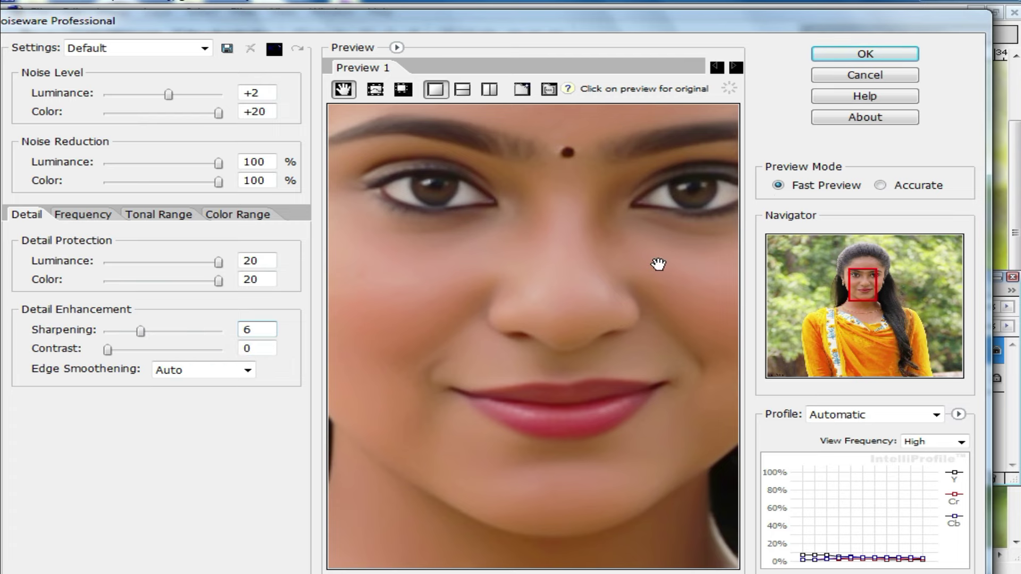
left_click(819, 56)
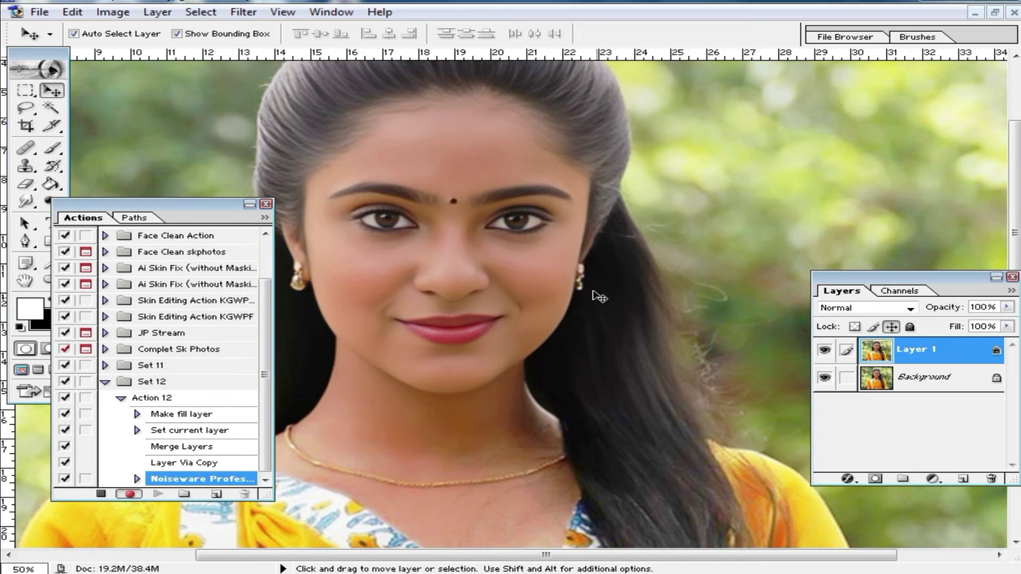
scroll(601, 298, "up", 1)
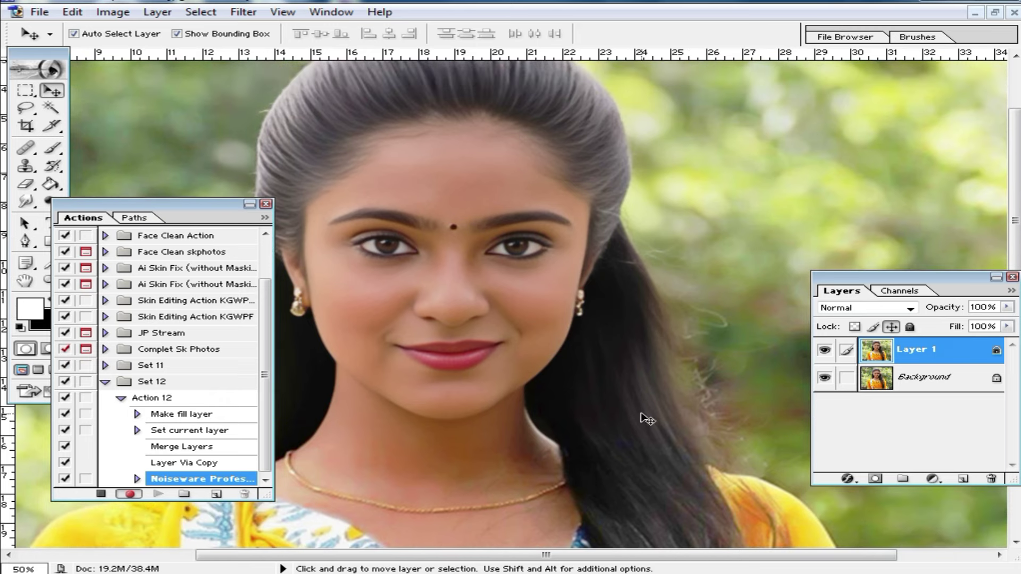
scroll(633, 388, "up", 1)
scroll(632, 388, "up", 1)
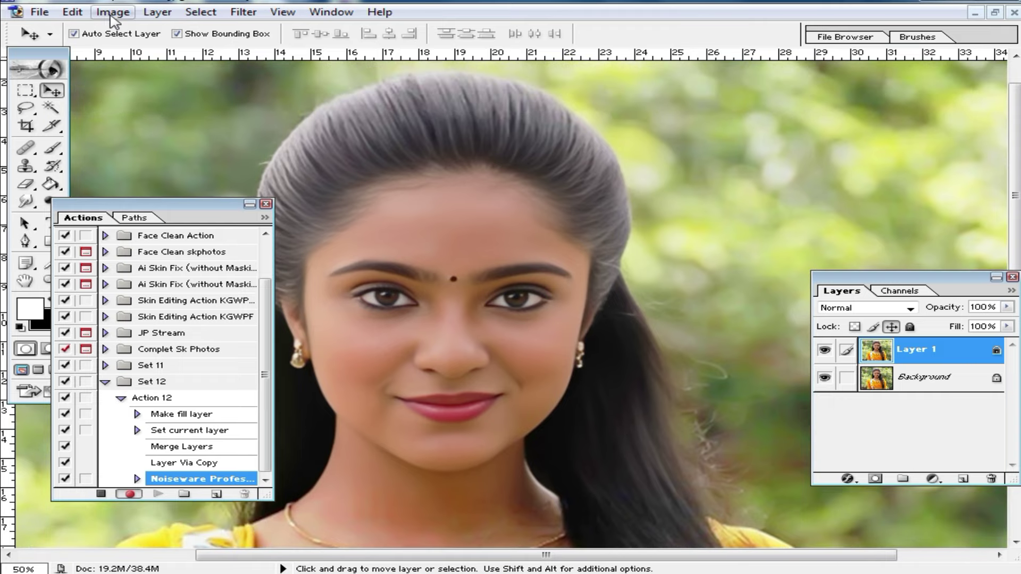
Step: Apply Selective Color to the Blacks range, adding about +27% Black
left_click(111, 13)
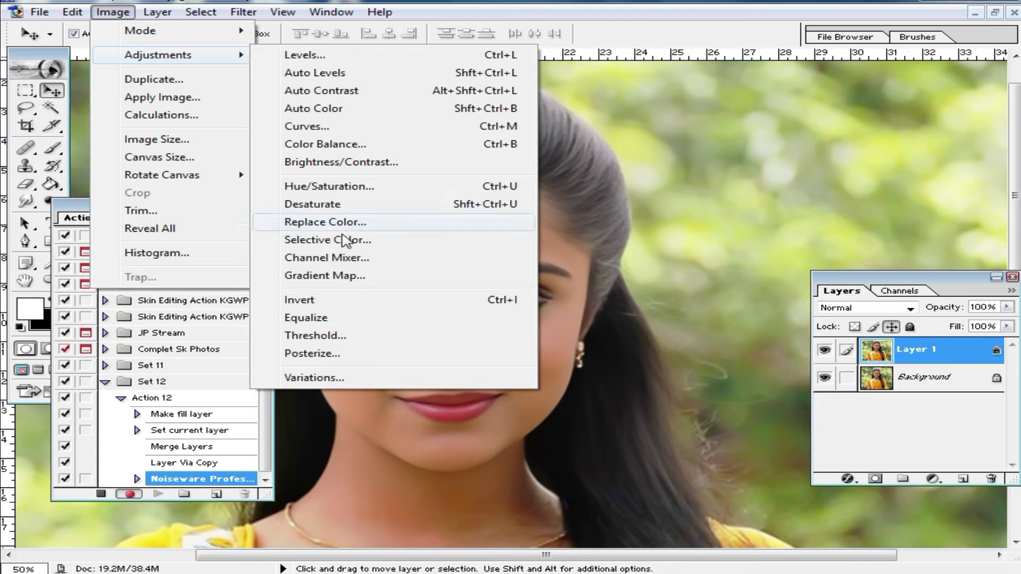
left_click(391, 239)
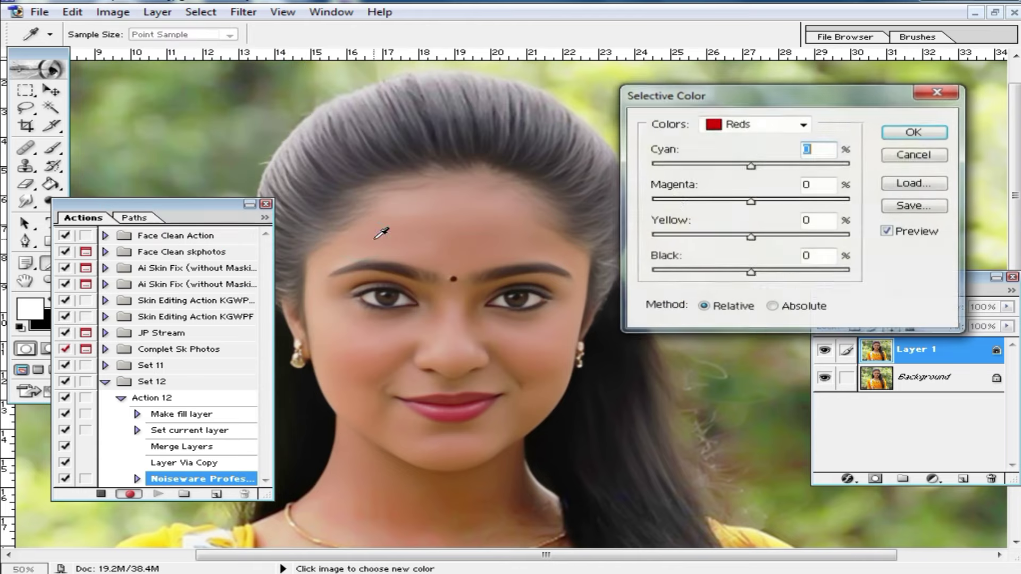
left_click(806, 126)
left_click(756, 250)
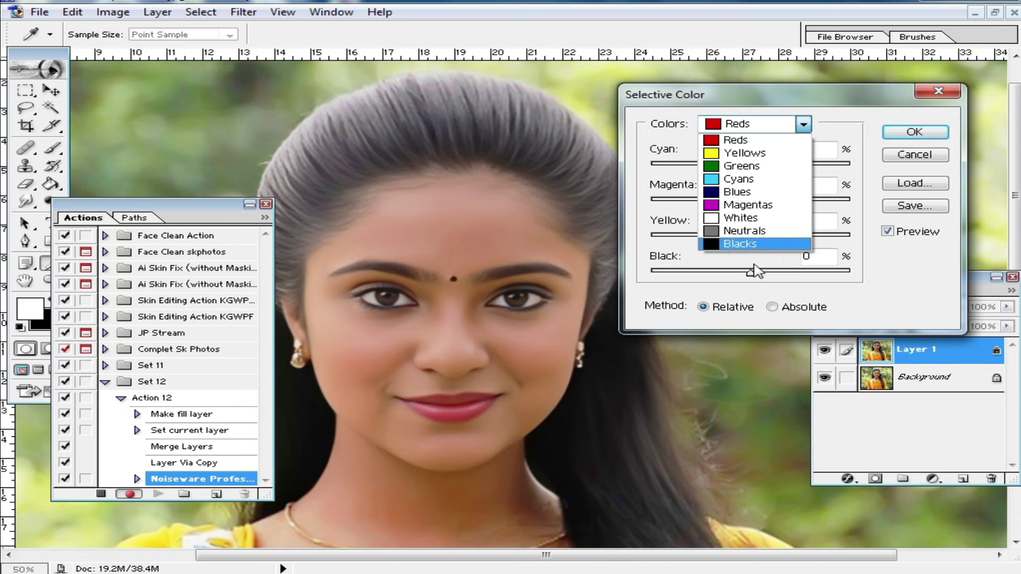
left_click(756, 245)
mouse_move(750, 271)
left_mouse_down()
mouse_move(792, 280)
mouse_move(769, 273)
left_mouse_up()
left_click(915, 133)
Step: Switch to the Move tool and zoom out to see more of the portrait
key("v")
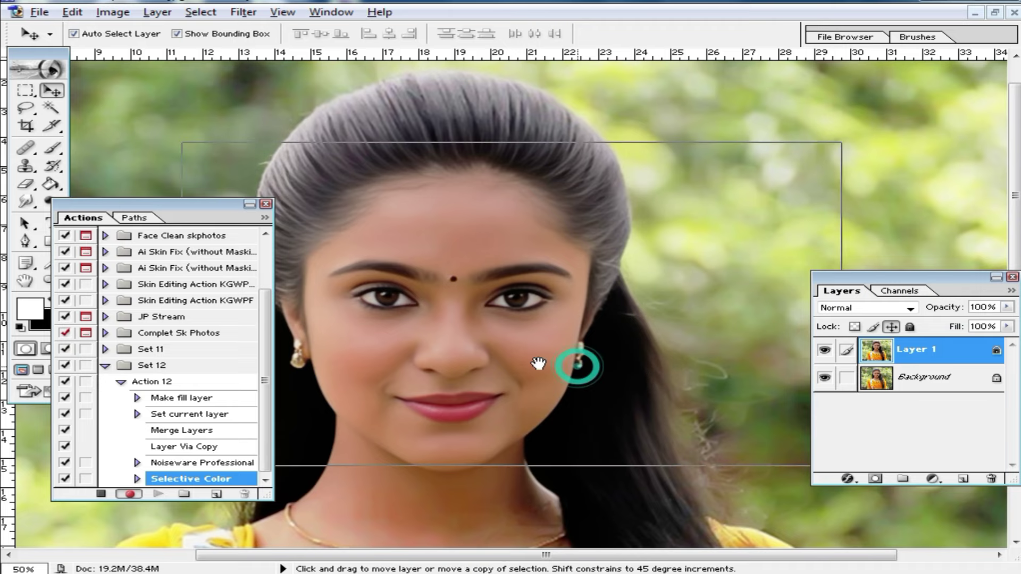
left_click(599, 311, "alt")
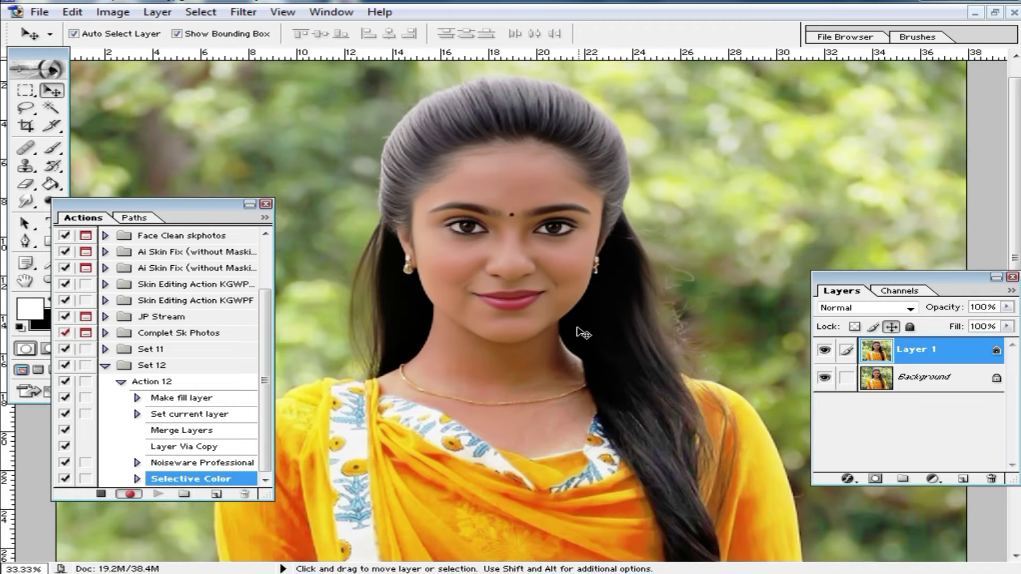
scroll(579, 333, "up", 1)
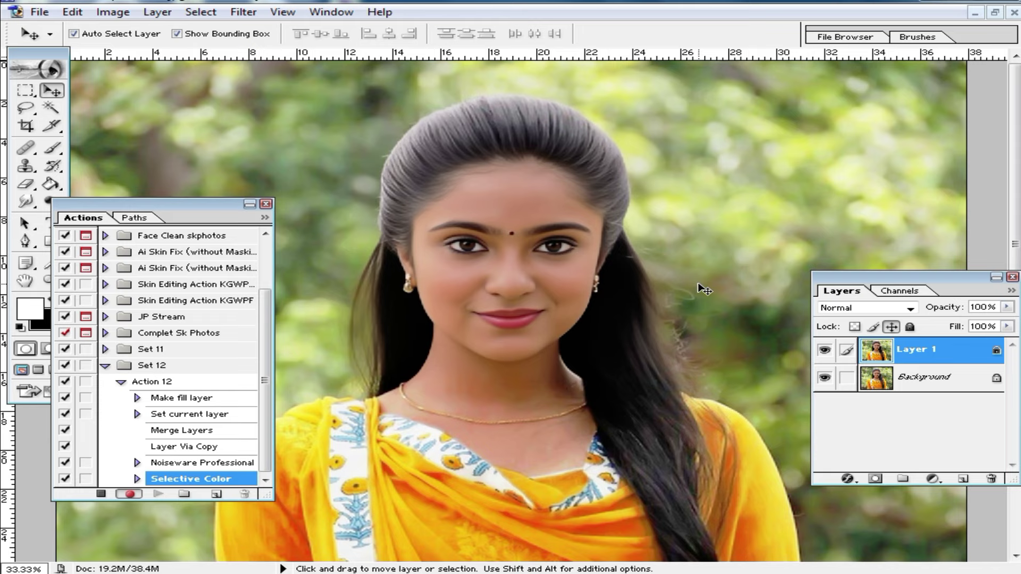
scroll(549, 337, "down", 5)
scroll(536, 353, "down", 2)
scroll(529, 367, "down", 1)
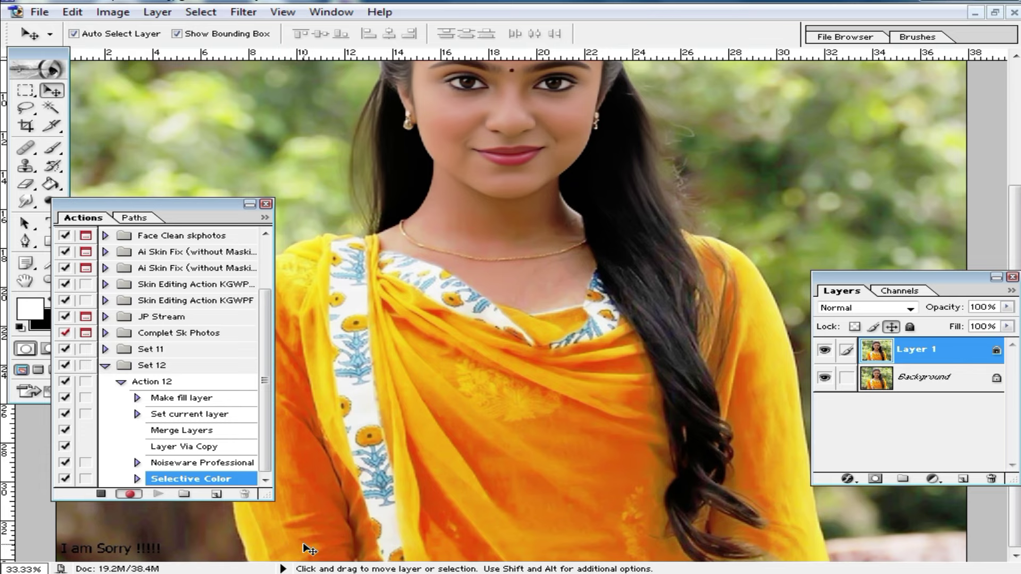
Step: Start a Pen path at the dress's bottom-left and trace up the left shoulder to the neck
key("p")
left_click(246, 557)
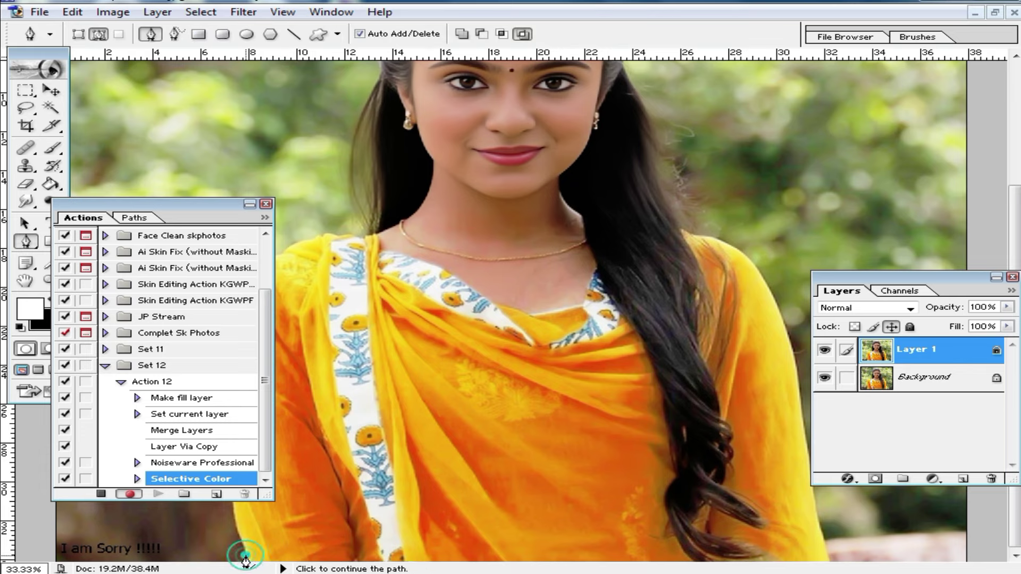
scroll(245, 557, "up", 2)
scroll(239, 548, "up", 2)
left_click(232, 531)
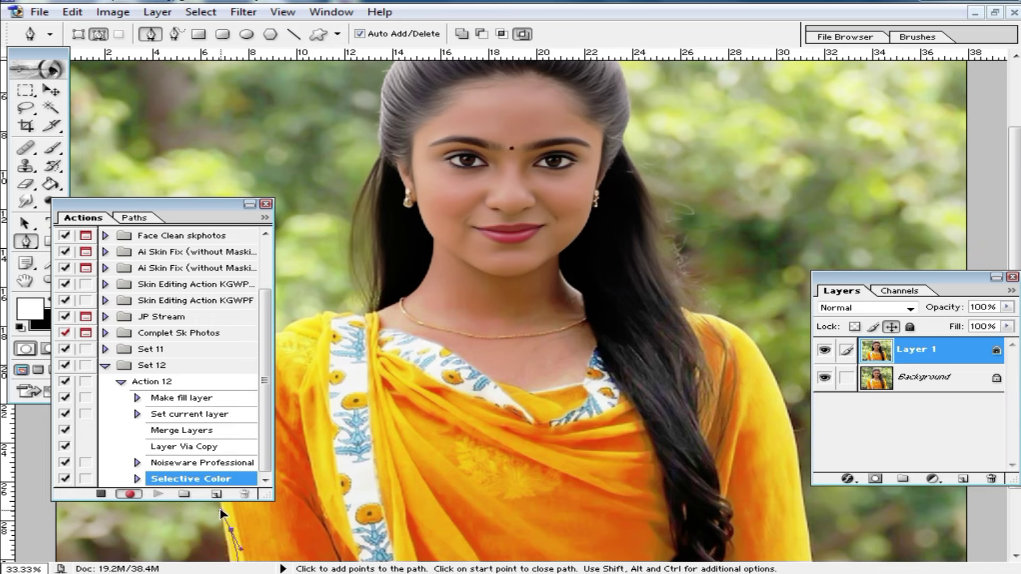
scroll(220, 515, "up", 3)
left_click(217, 513)
left_click(336, 399)
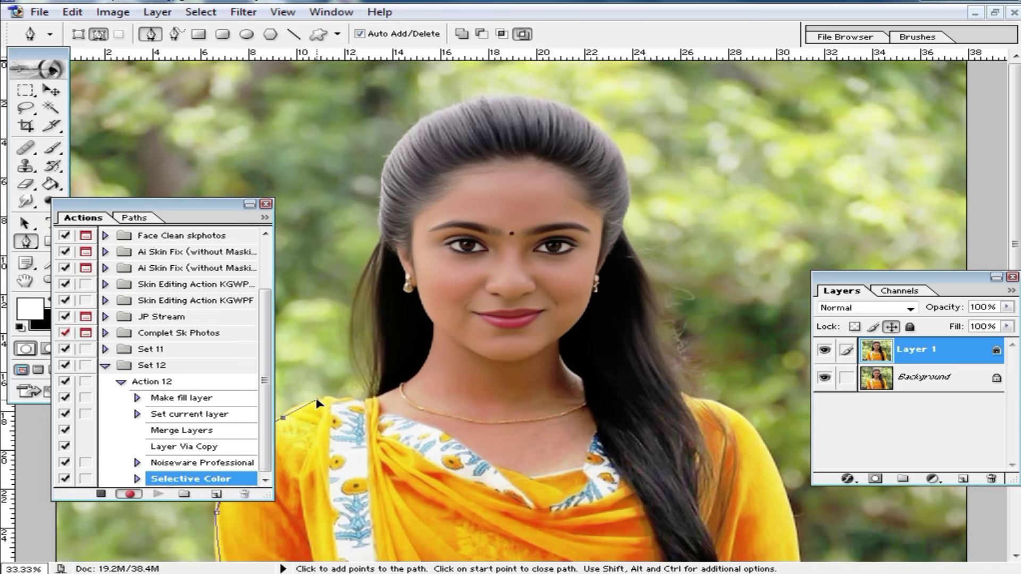
left_click(367, 395)
Step: Trace curved anchors up the hair's left edge and across the top of the head
key("ctrl+plus")
mouse_move(482, 340)
left_mouse_down()
mouse_move(482, 304)
mouse_move(454, 444)
left_mouse_up()
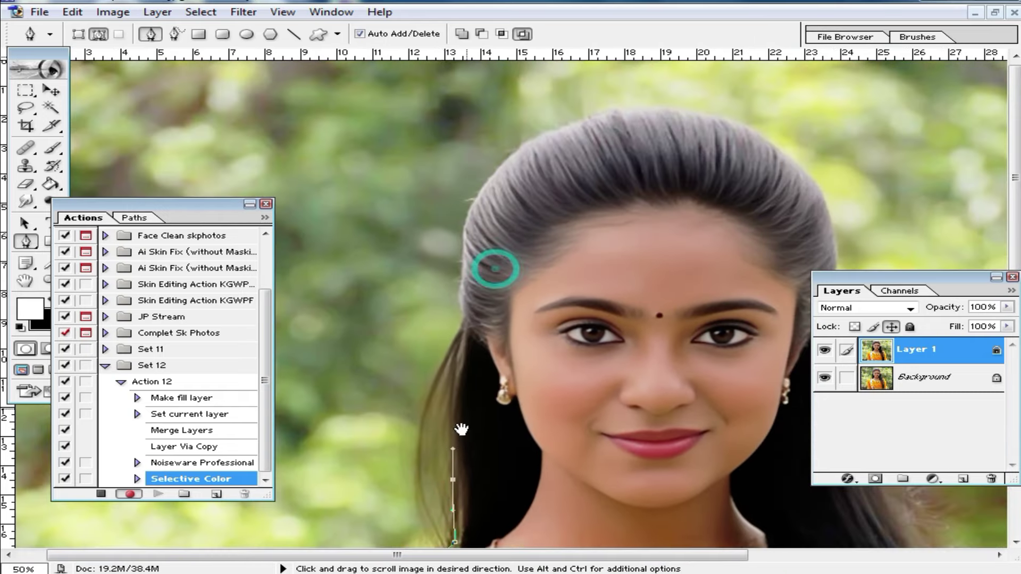
key("ctrl+alt+z")
left_click_drag(456, 494, 439, 458)
mouse_move(479, 357)
left_mouse_down()
mouse_move(467, 361)
mouse_move(453, 305)
left_mouse_up()
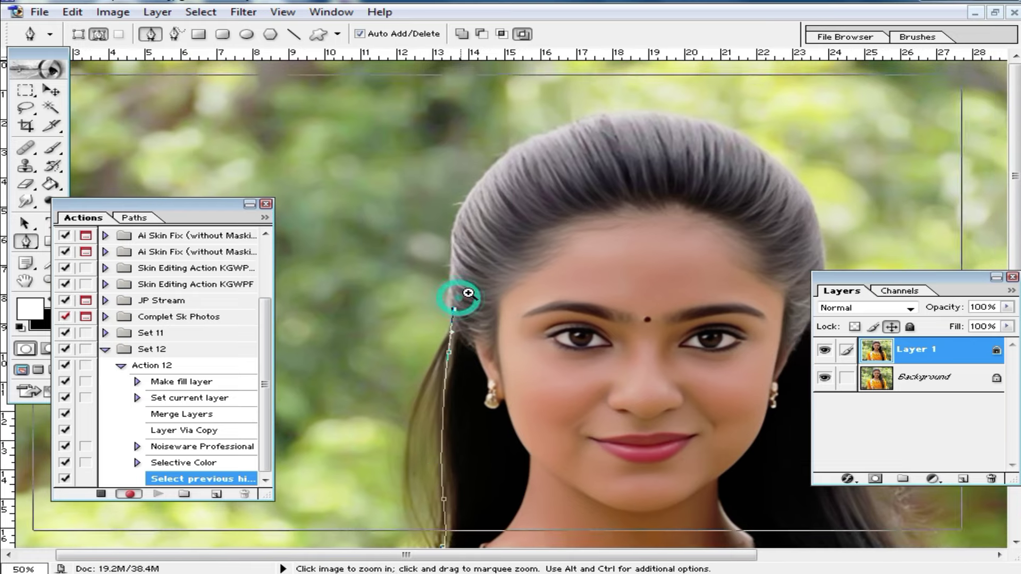
left_click(467, 291)
left_click_drag(506, 217, 510, 195)
left_click_drag(572, 167, 418, 199)
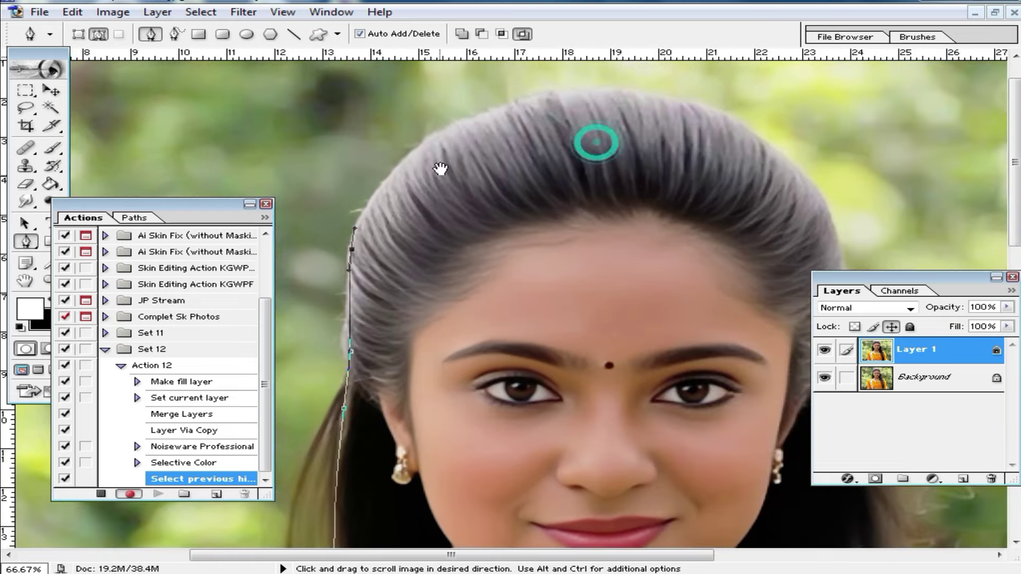
left_click_drag(421, 147, 461, 121)
left_click_drag(627, 93, 717, 103)
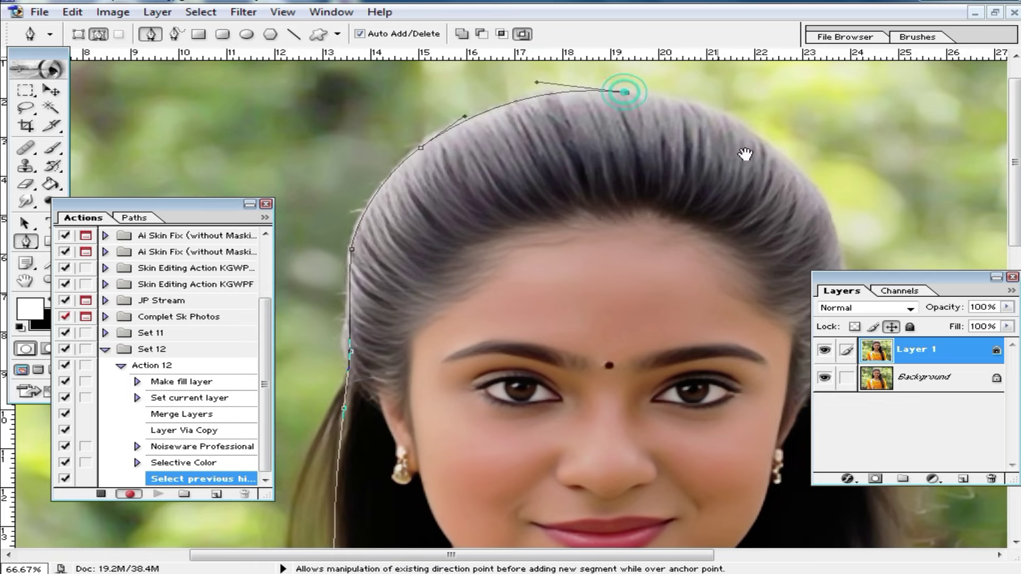
left_click_drag(745, 154, 515, 168)
Step: Continue the path down the hair's right side to the right shoulder and arm
mouse_move(532, 265)
left_mouse_down()
mouse_move(529, 210)
mouse_move(531, 252)
left_mouse_up()
left_click_drag(514, 291, 514, 313)
left_click_drag(536, 373, 545, 202)
left_click_drag(566, 271, 568, 296)
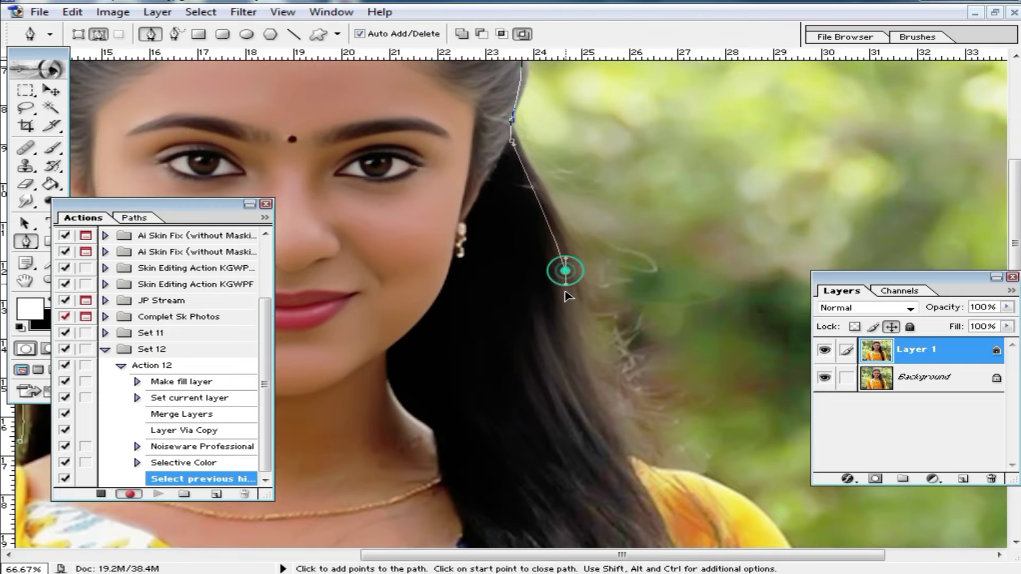
mouse_move(604, 429)
left_mouse_down()
mouse_move(543, 293)
mouse_move(553, 319)
mouse_move(580, 330)
left_mouse_up()
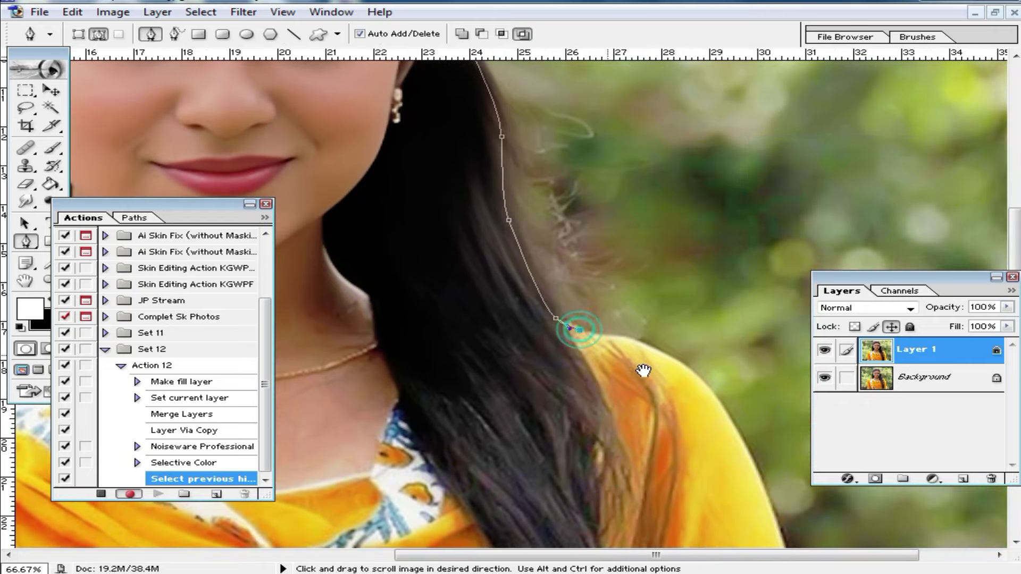
left_click_drag(643, 371, 513, 285)
left_click_drag(575, 303, 597, 342)
left_click_drag(643, 546, 644, 394)
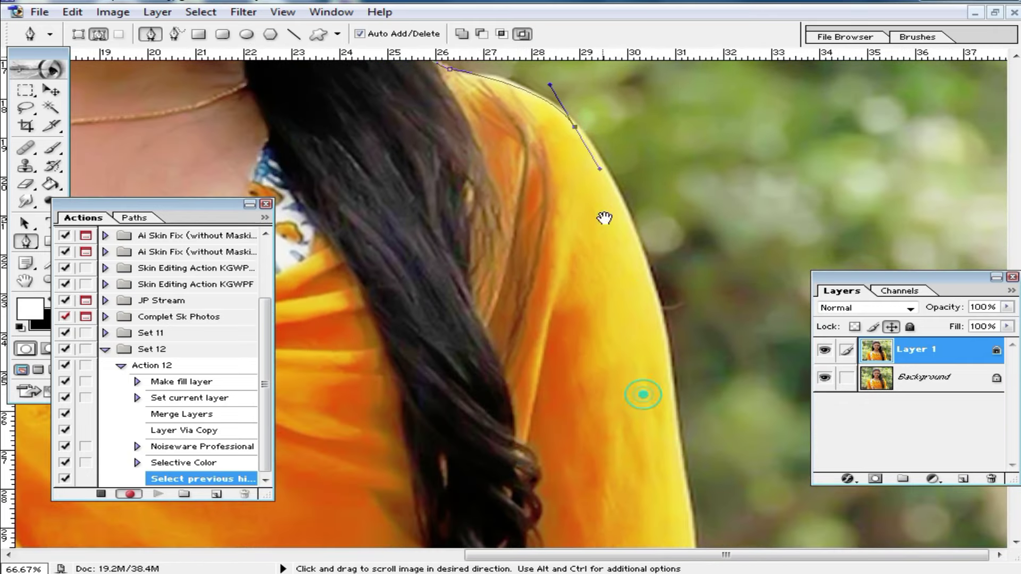
left_click_drag(658, 326, 662, 345)
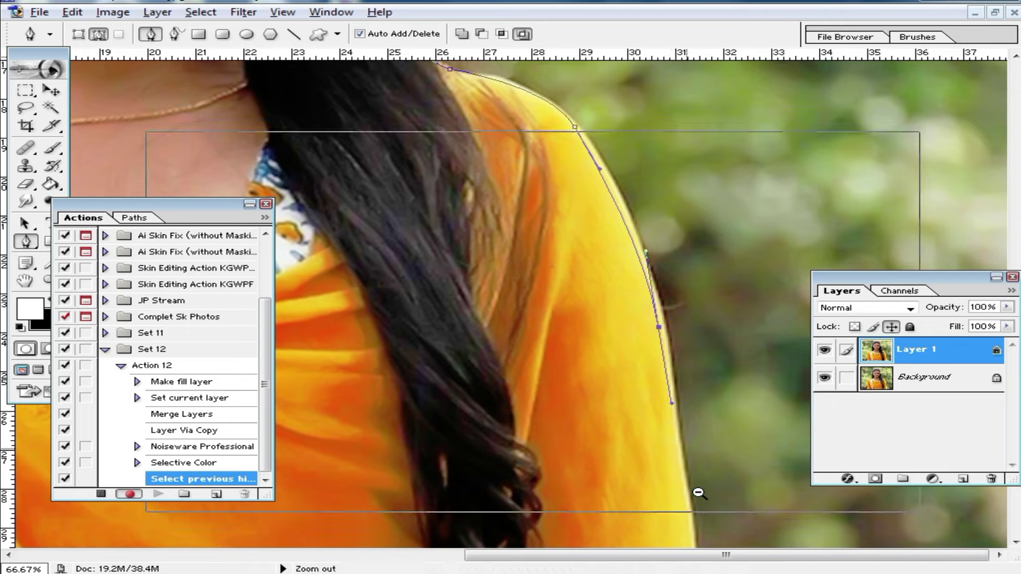
Step: Zoom out and extend the path to the bottom edge and outside the photo's right side
left_click(700, 497, "ctrl+alt")
left_click(774, 448, "ctrl+alt")
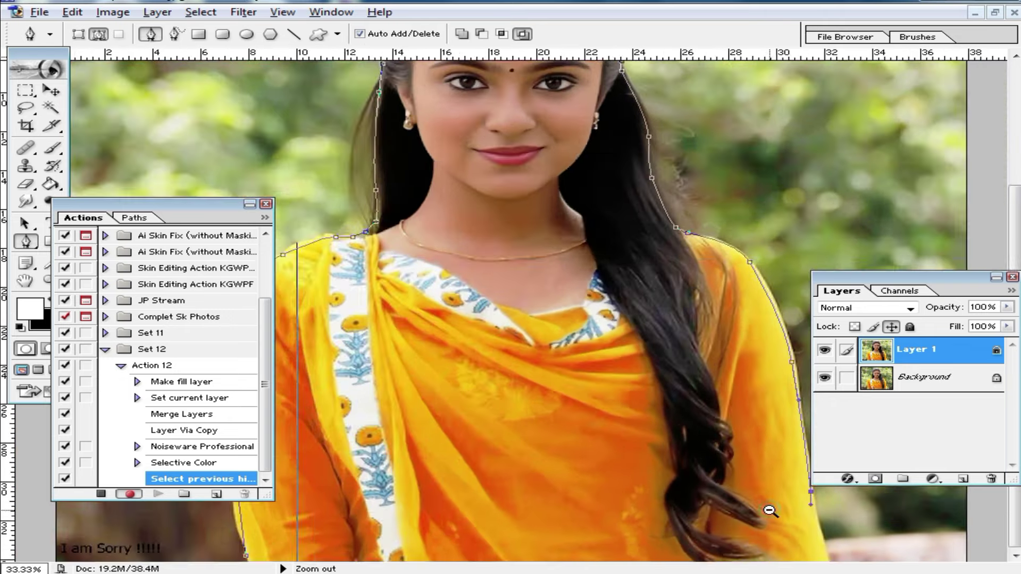
left_click(768, 506, "ctrl+alt")
left_click(700, 487, "ctrl+alt")
left_click(680, 479)
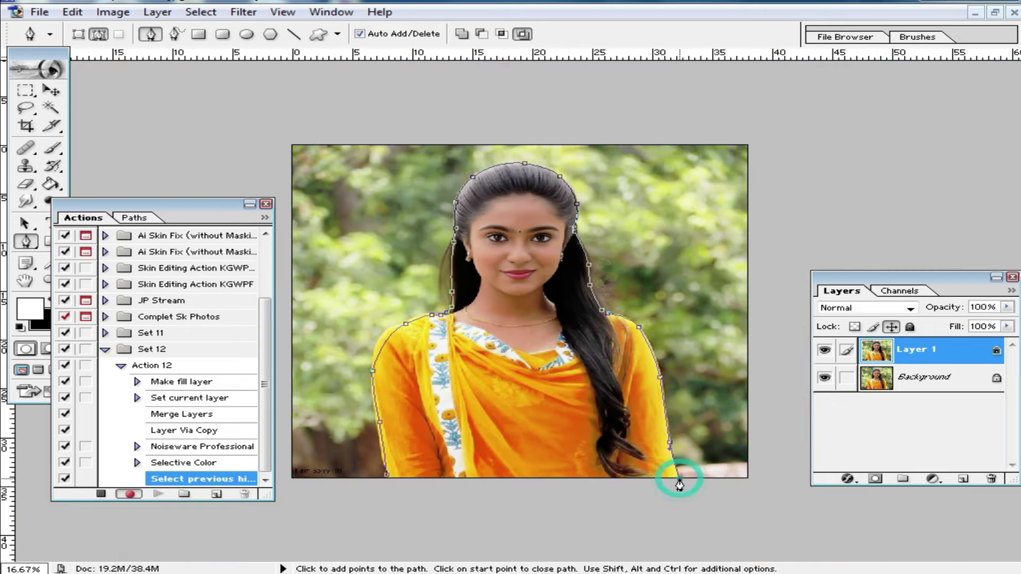
left_click(766, 486)
left_click(790, 229)
left_click(777, 140)
Step: Run the path above and down the left of the photo, closing it at the start point
left_click(352, 105)
left_click(275, 131)
left_click(284, 521)
left_click(405, 533)
left_click(386, 478)
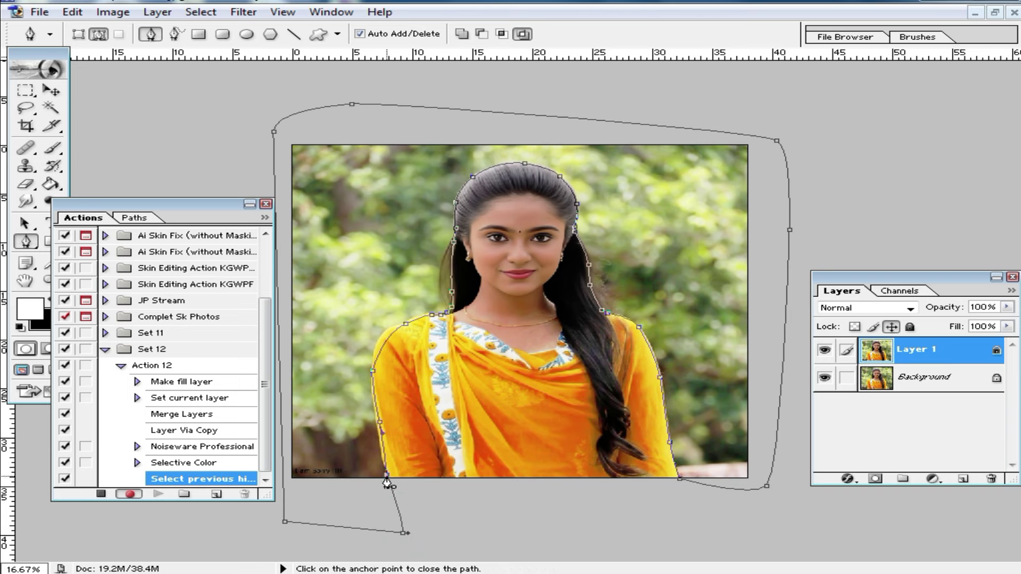
left_click(387, 481)
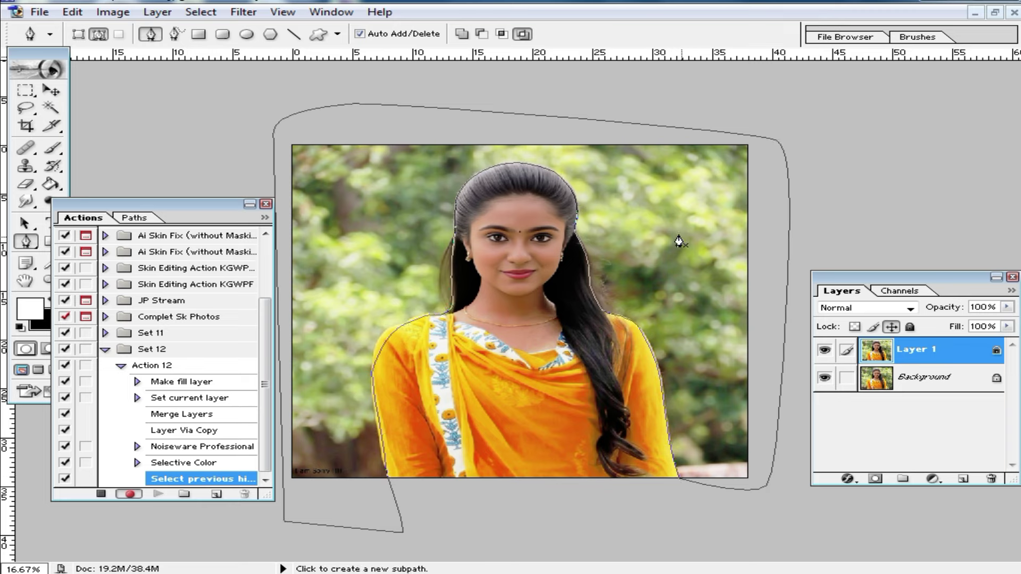
Step: Convert the path to a selection, delete the surroundings from Layer 1, and select Background
right_click(653, 228)
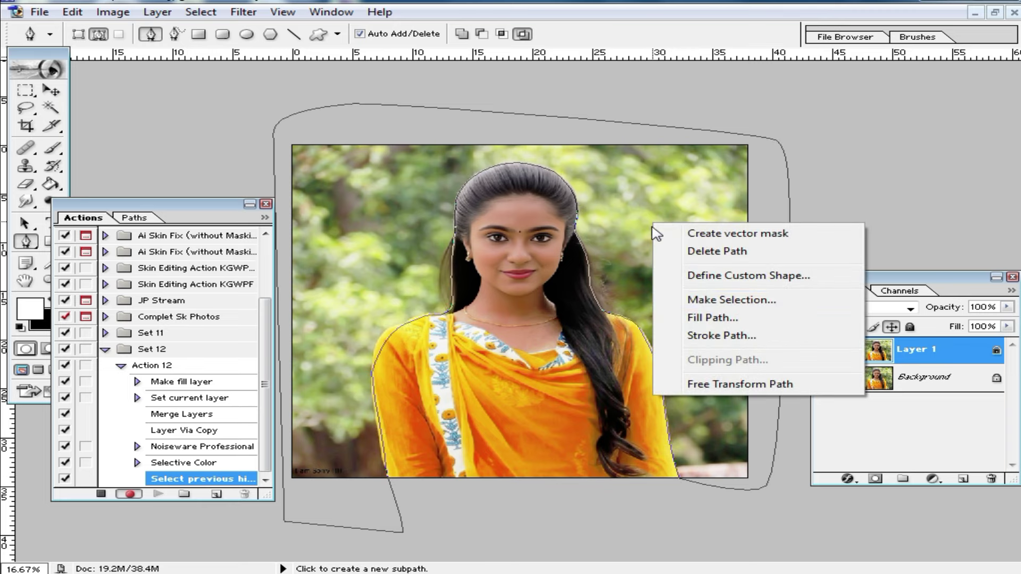
left_click(712, 302)
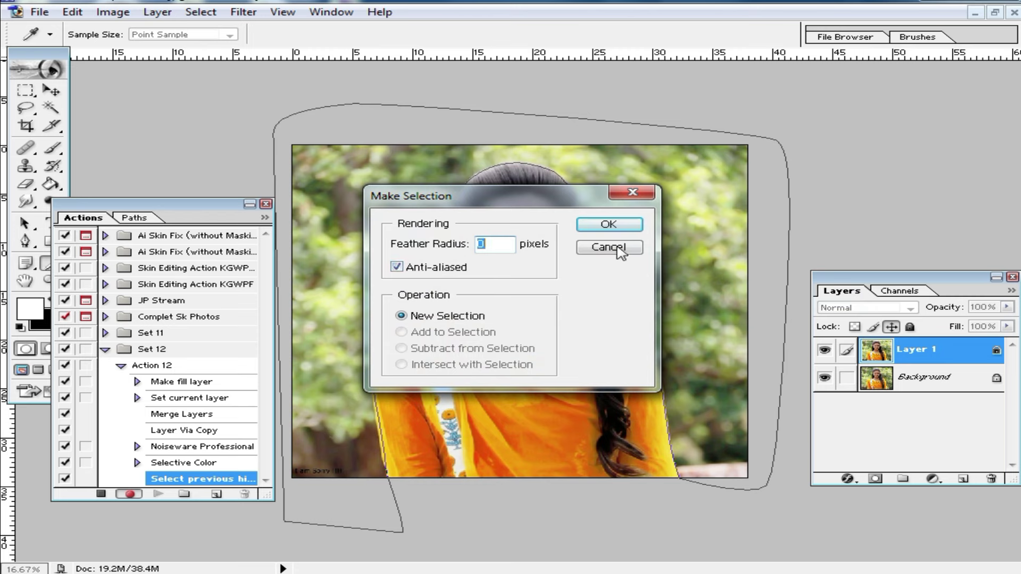
left_click(609, 224)
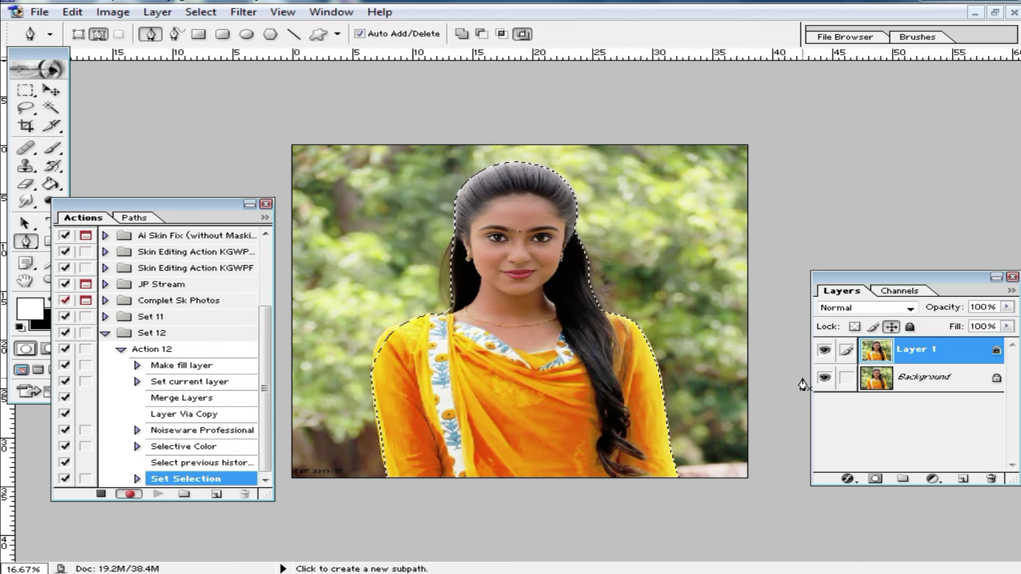
key("Delete")
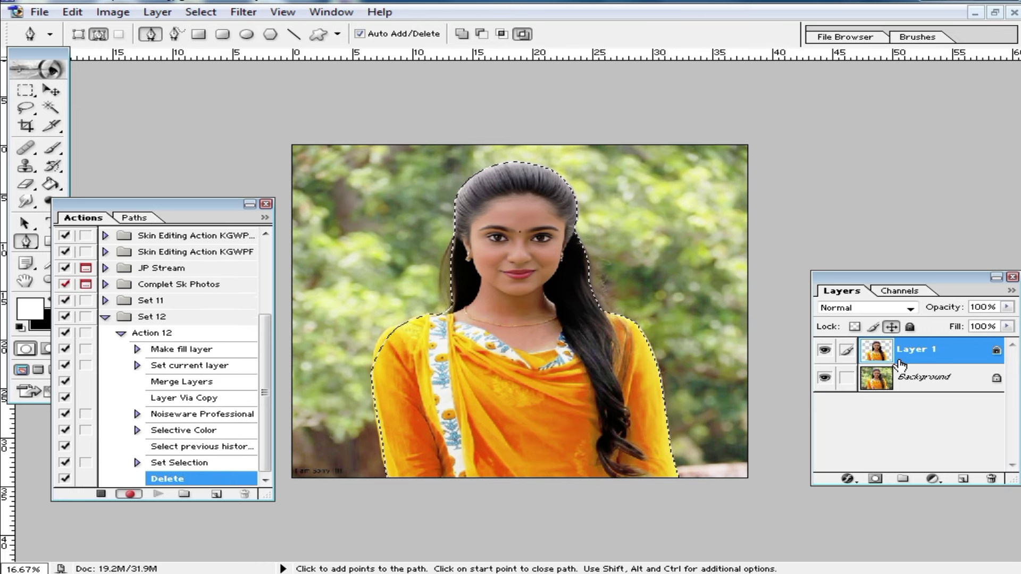
left_click(932, 380)
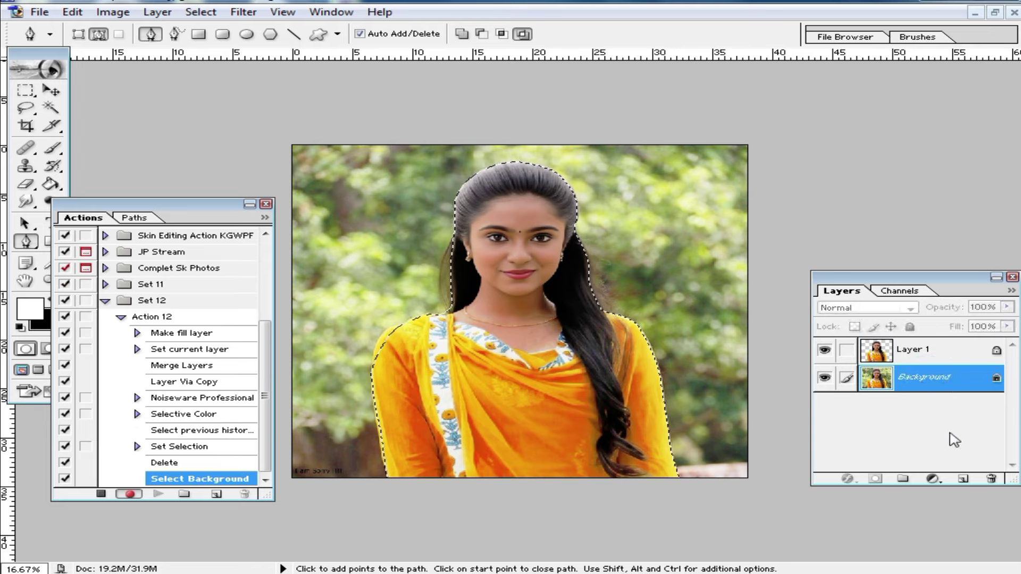
Step: Add a pure blue 0000FF Solid Color fill layer and merge all visible layers
left_click(934, 479)
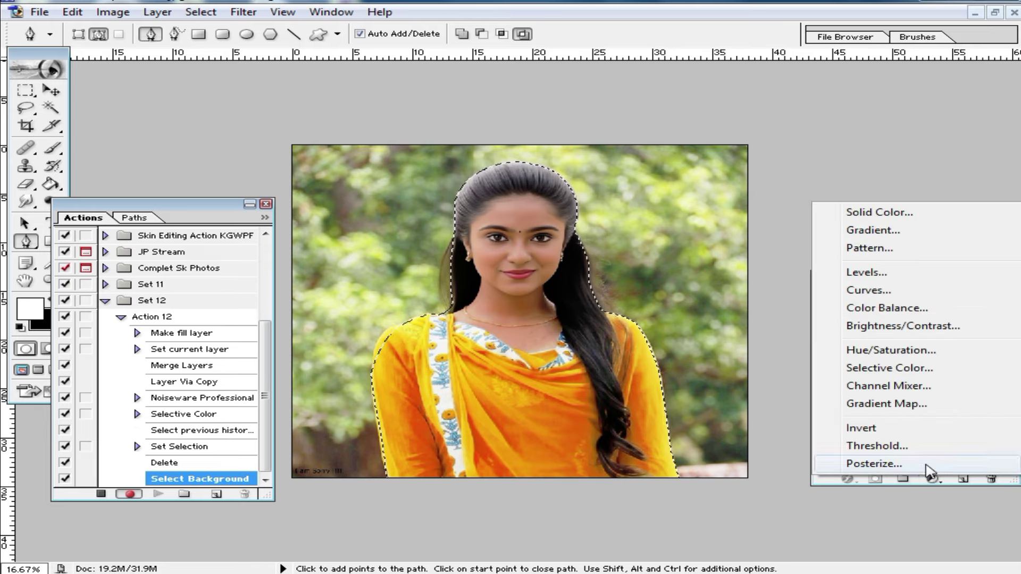
left_click(883, 212)
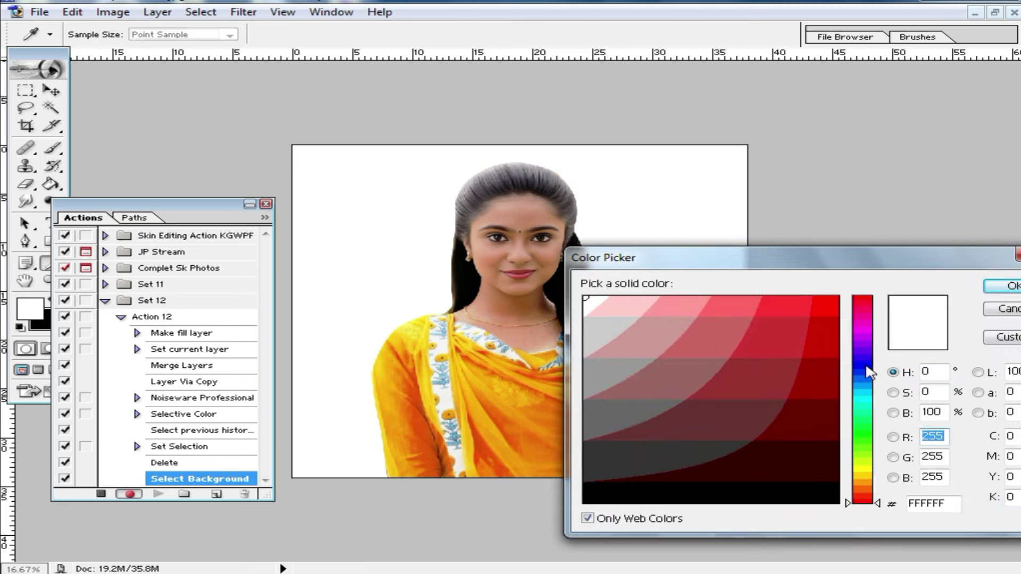
left_click(867, 366)
left_click(830, 306)
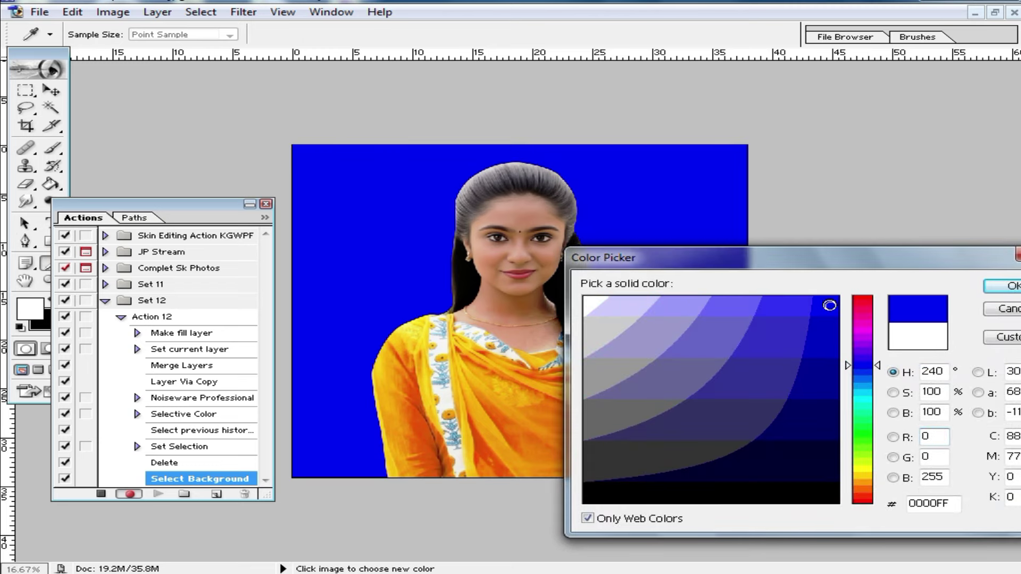
left_click(1003, 286)
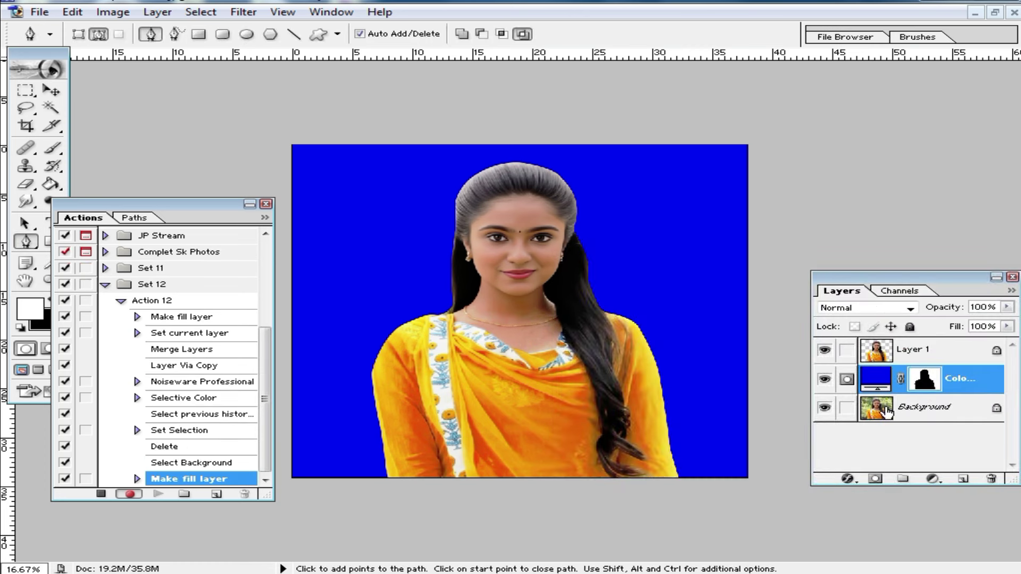
left_click_drag(886, 412, 875, 418)
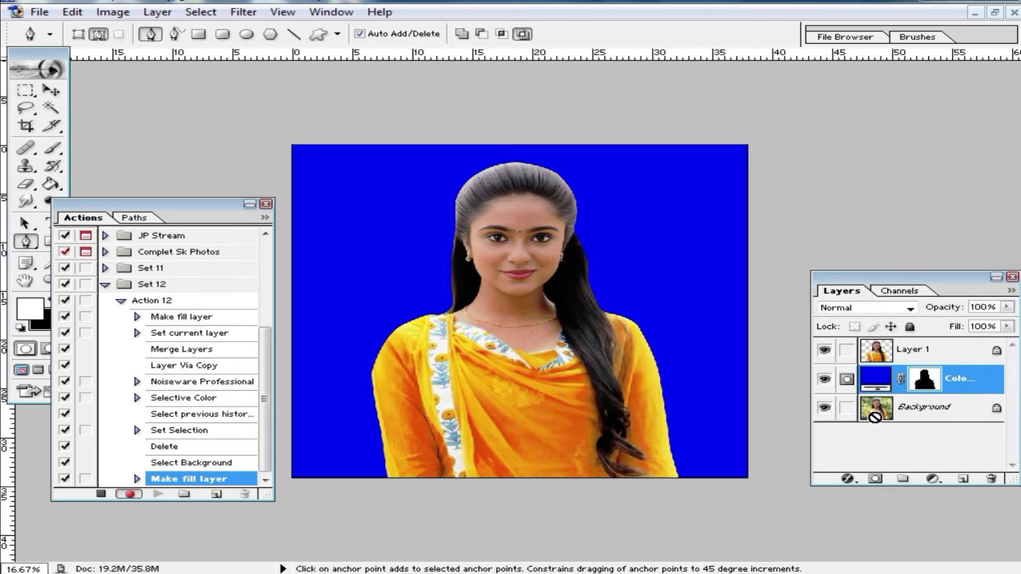
key("ctrl+shift+e")
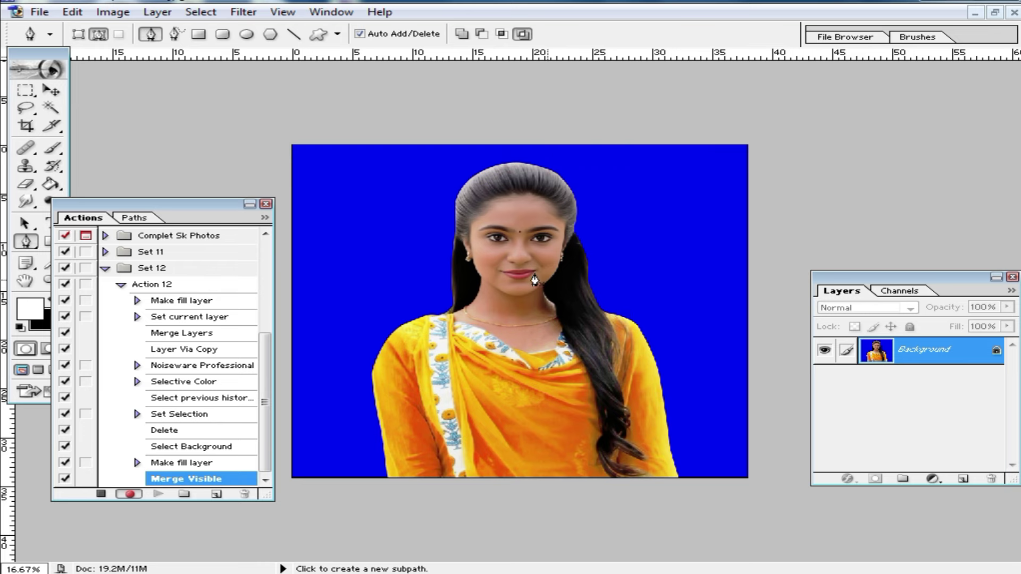
Step: Brighten the portrait with a Curves point at input 117, output 140
left_click(498, 261, "ctrl")
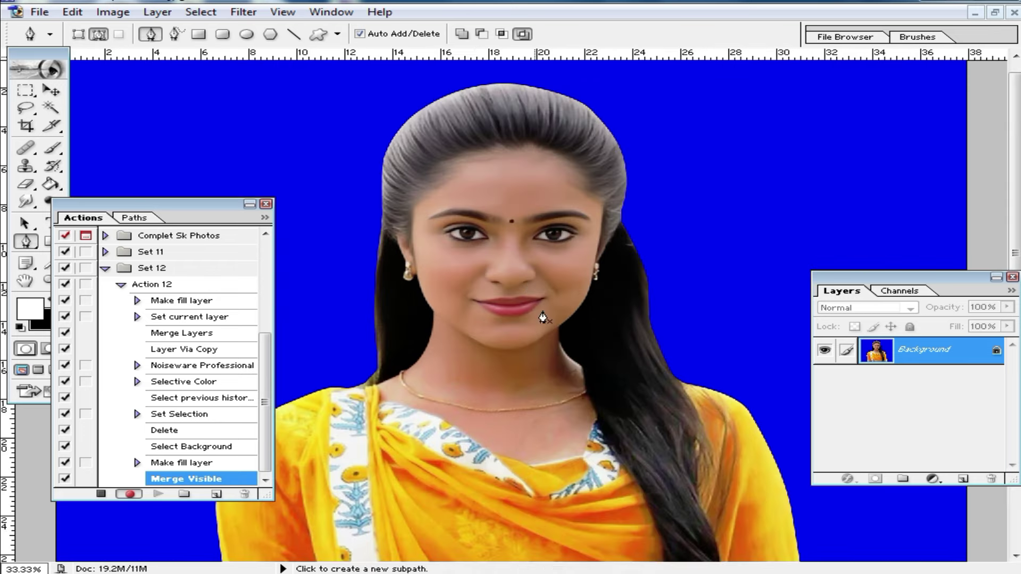
key("ctrl")
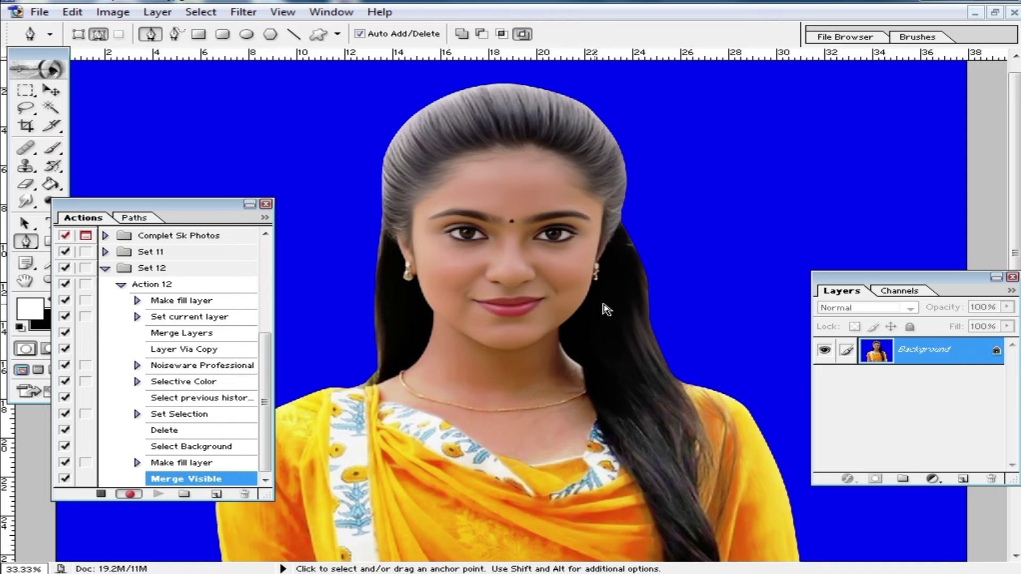
key("ctrl+m")
left_click_drag(261, 250, 646, 303)
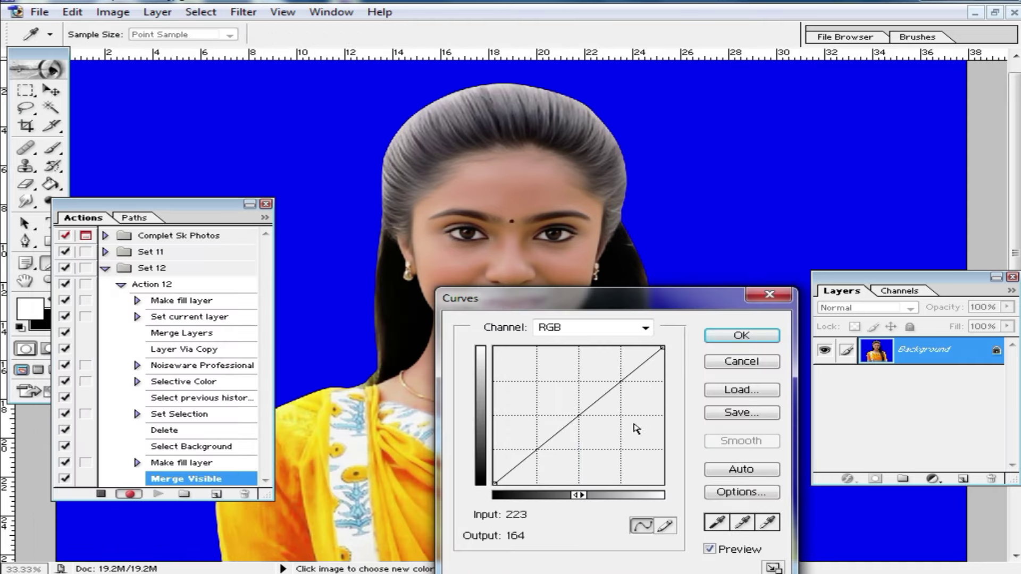
left_click_drag(586, 412, 572, 409)
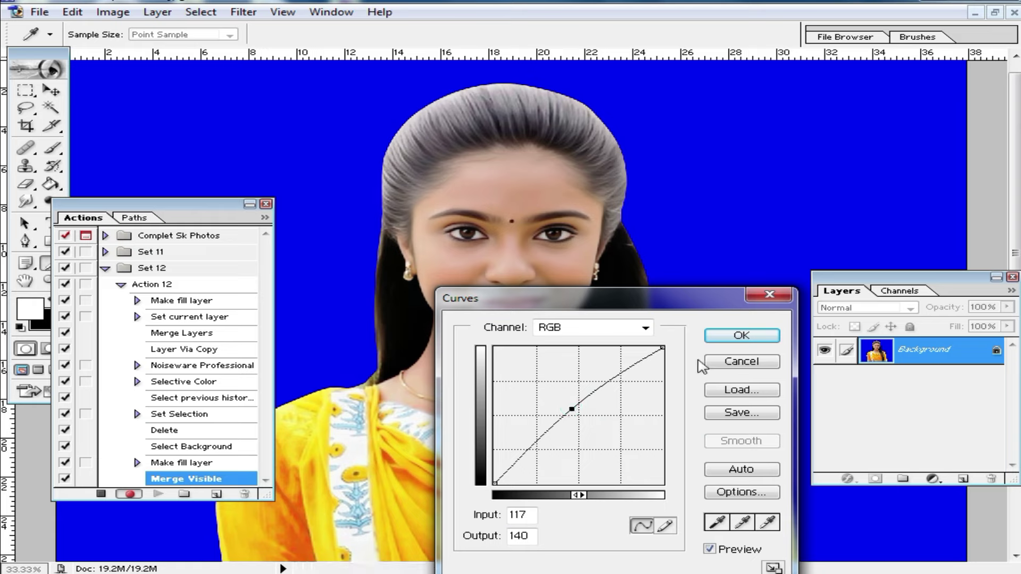
left_click(722, 346)
Step: Zoom in on the face, stop recording Action 12, and close the Actions palette
key("ctrl+plus")
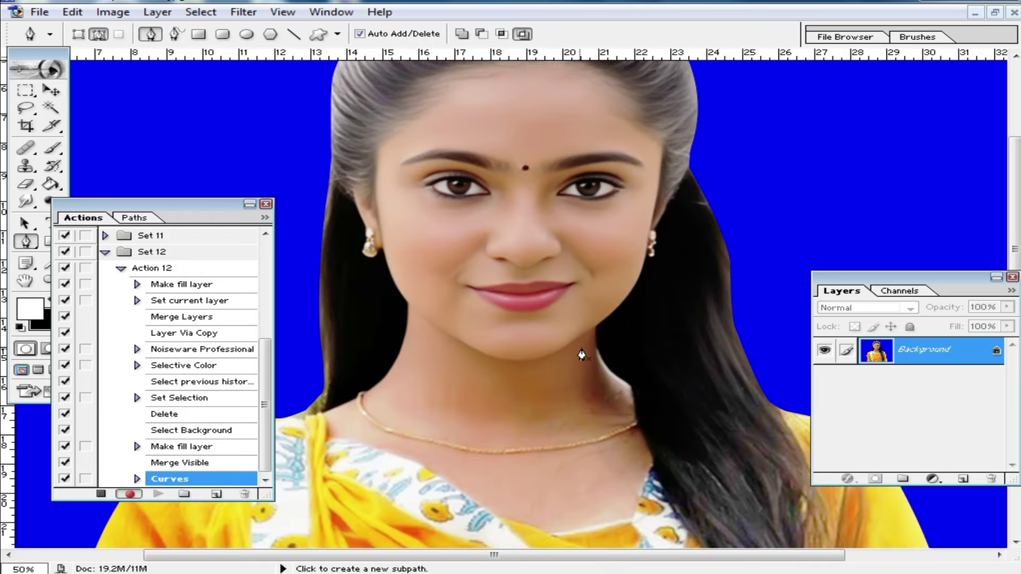
scroll(678, 338, "up", 1)
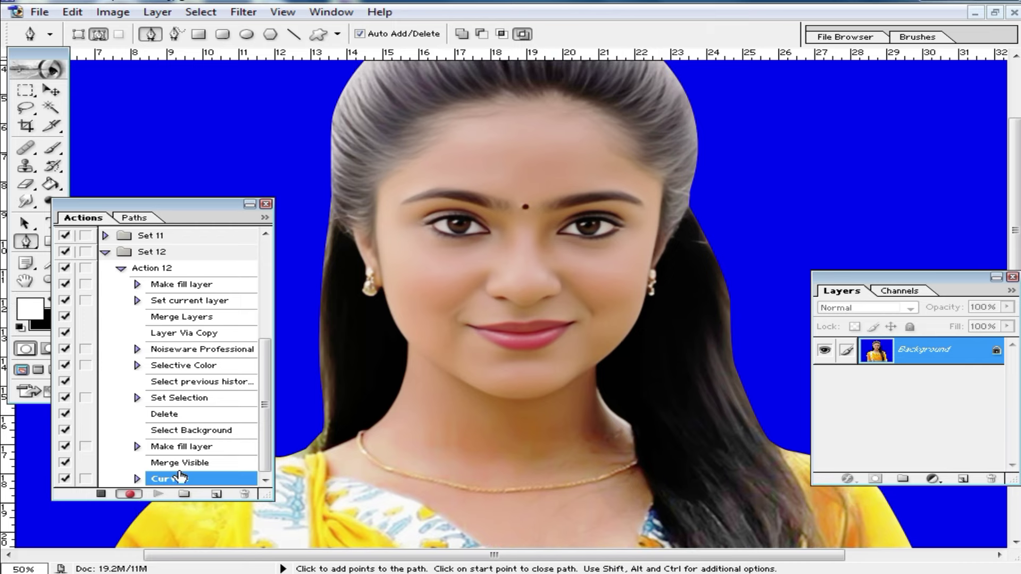
left_click(99, 494)
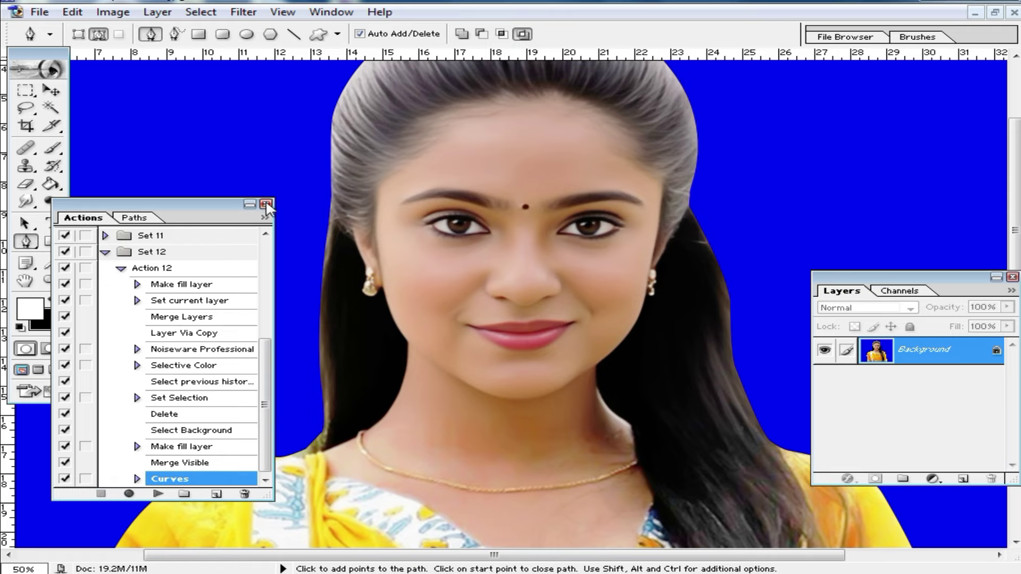
left_click(267, 206)
Step: Save the edited portrait as the JPEG 5765 and close it
left_click(648, 320, "ctrl+alt")
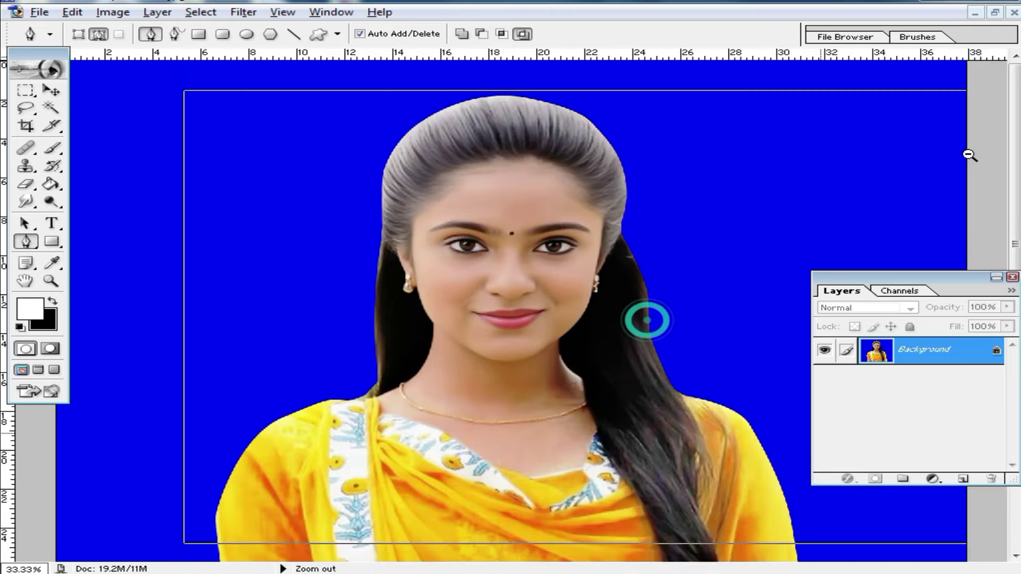
left_click(969, 154, "ctrl+alt")
key("ctrl+shift+s")
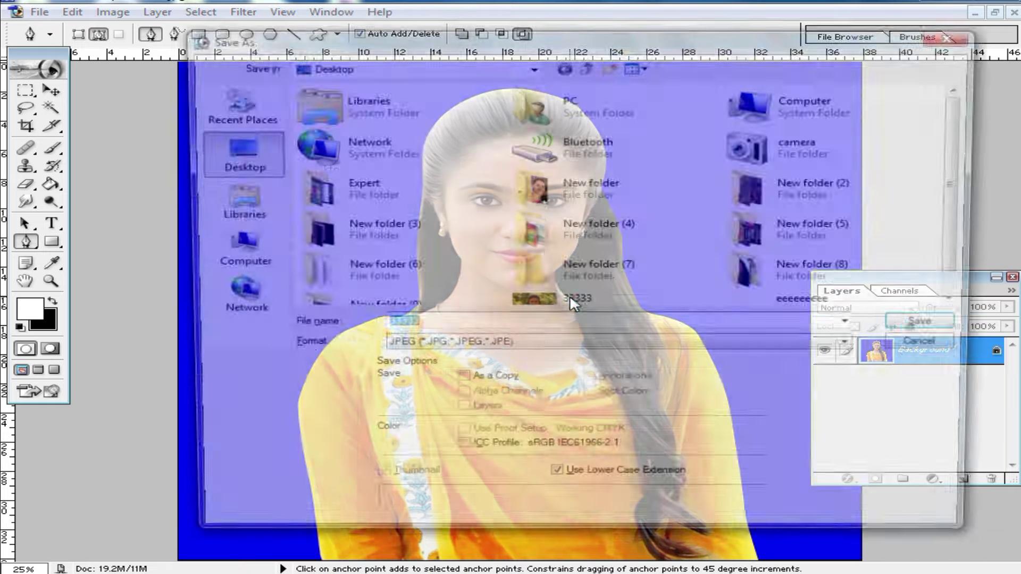
type("5765")
left_click(936, 326)
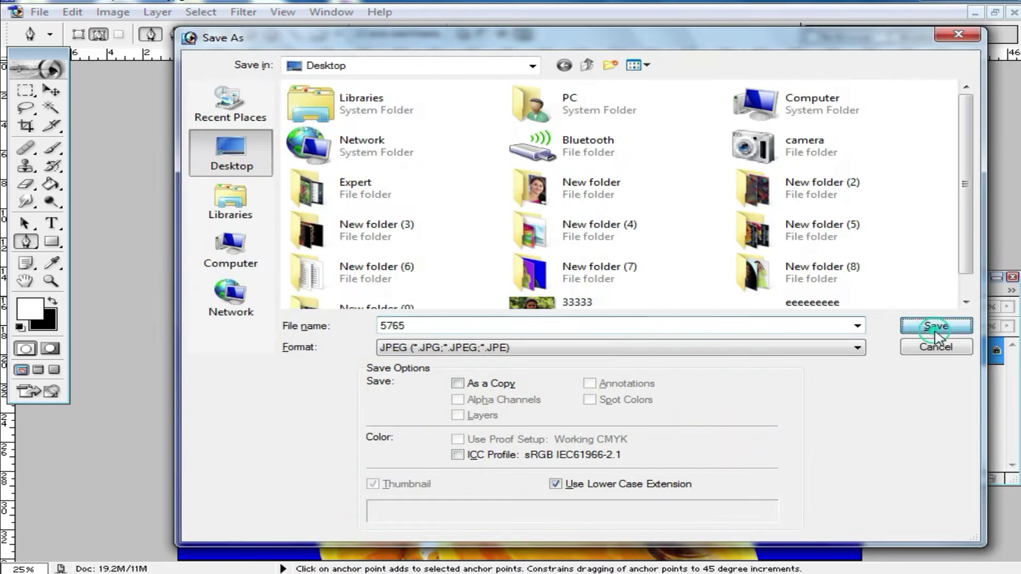
left_click(681, 183)
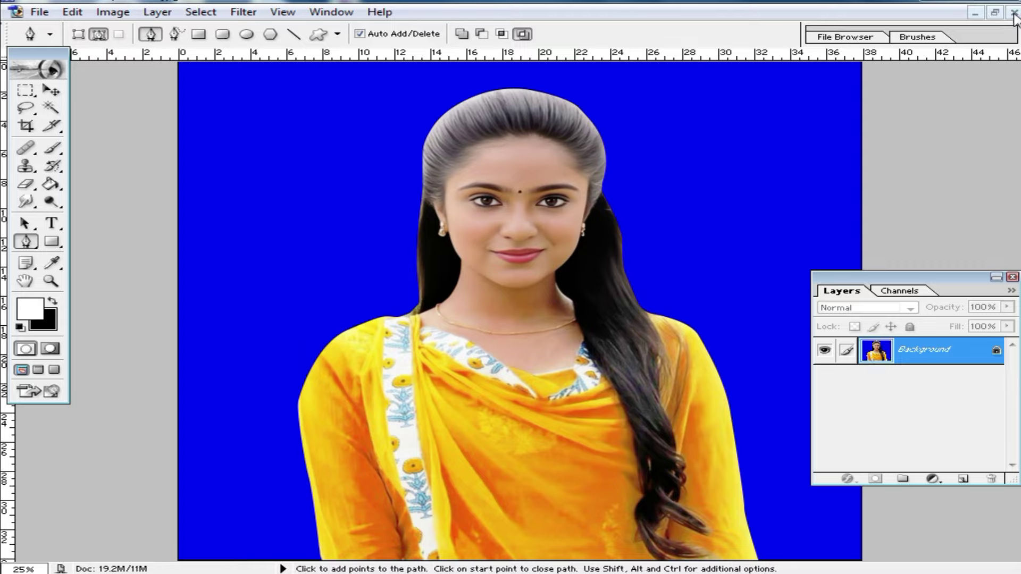
key("ctrl+w")
Step: Open the photo 33333, maximize its window and fit it on screen
key("ctrl+o")
scroll(785, 285, "down", 3)
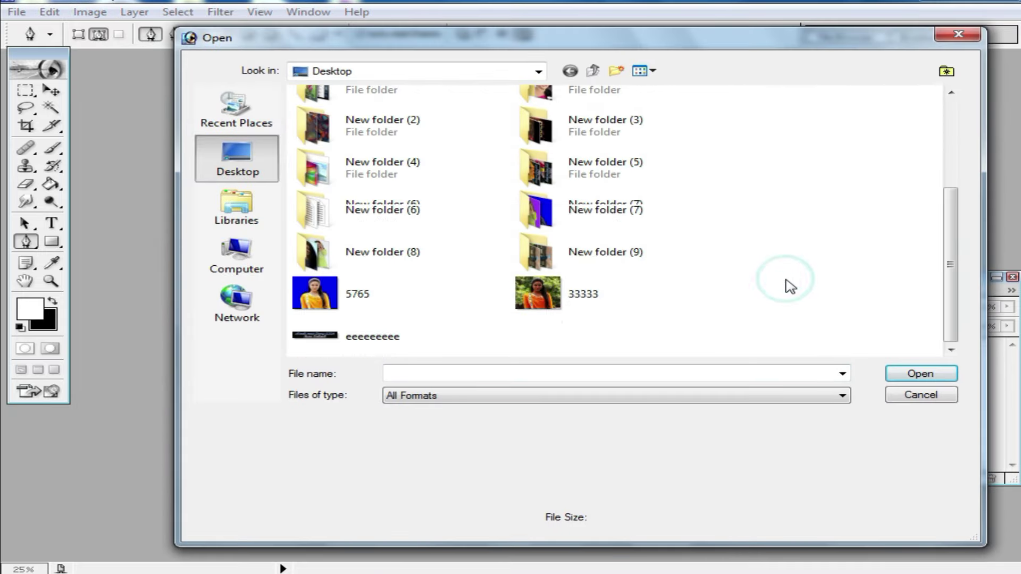
double_click(565, 301)
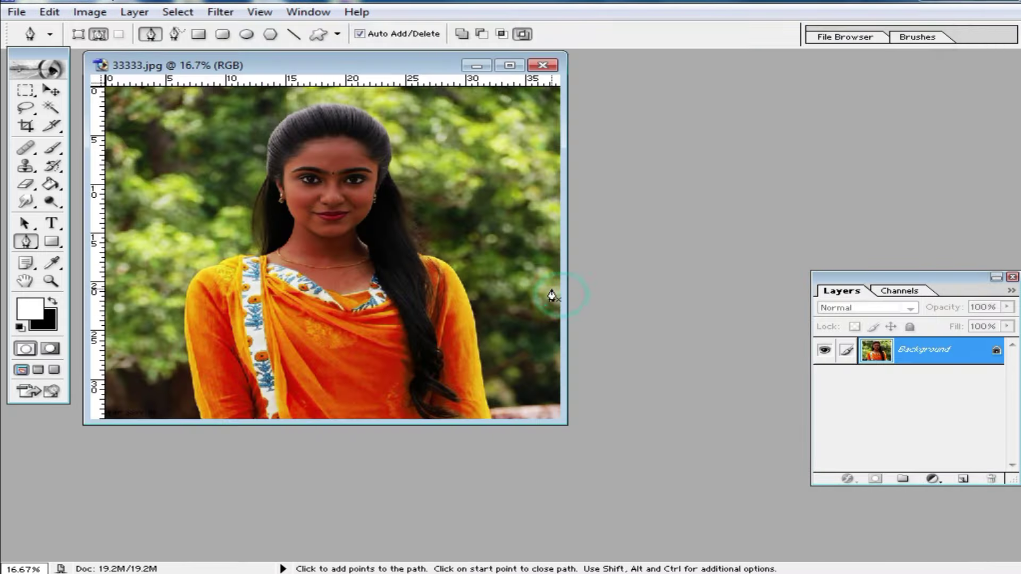
left_click_drag(376, 69, 477, 96)
double_click(477, 96)
key("ctrl+0")
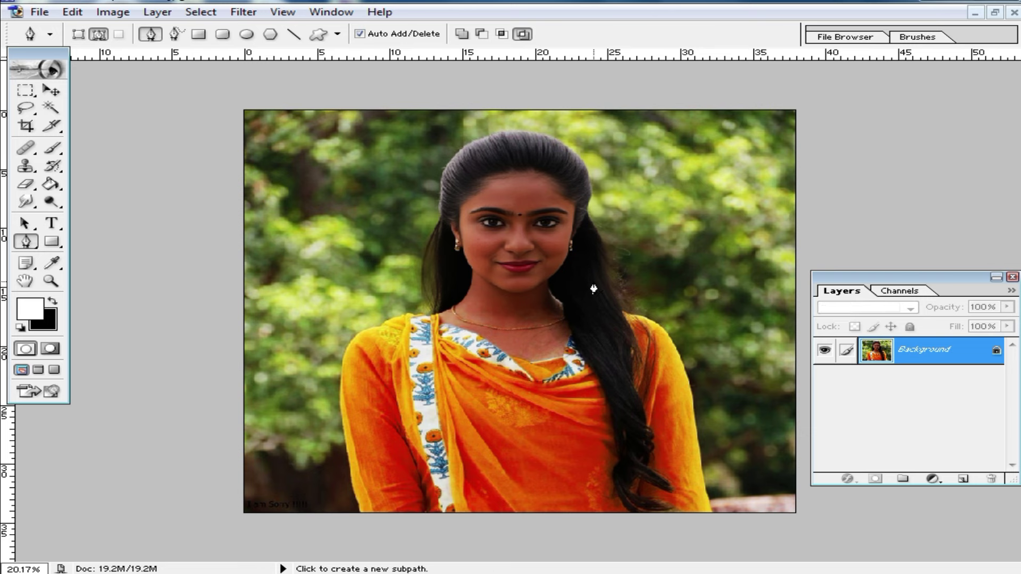
key("F2")
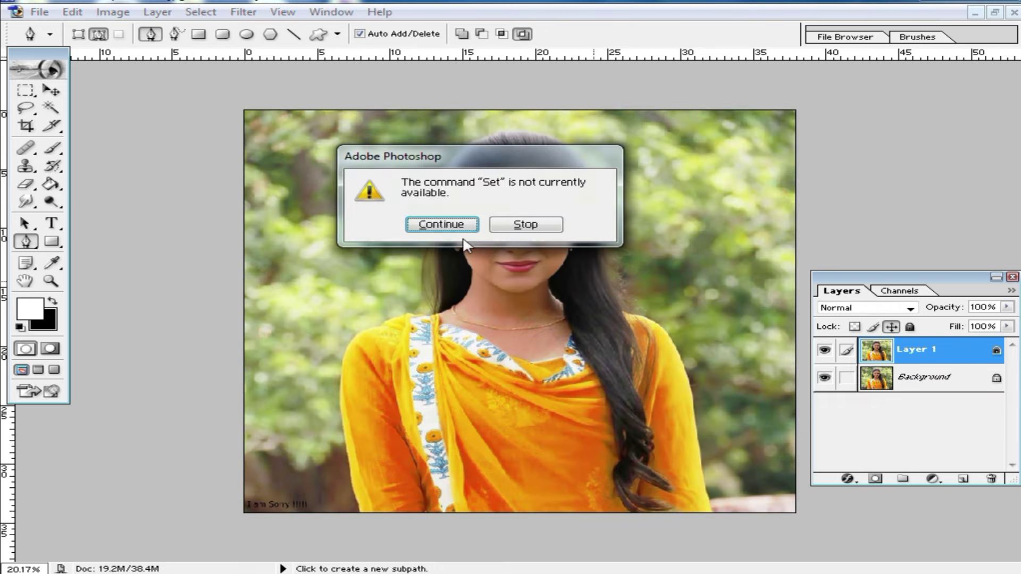
left_click(433, 226)
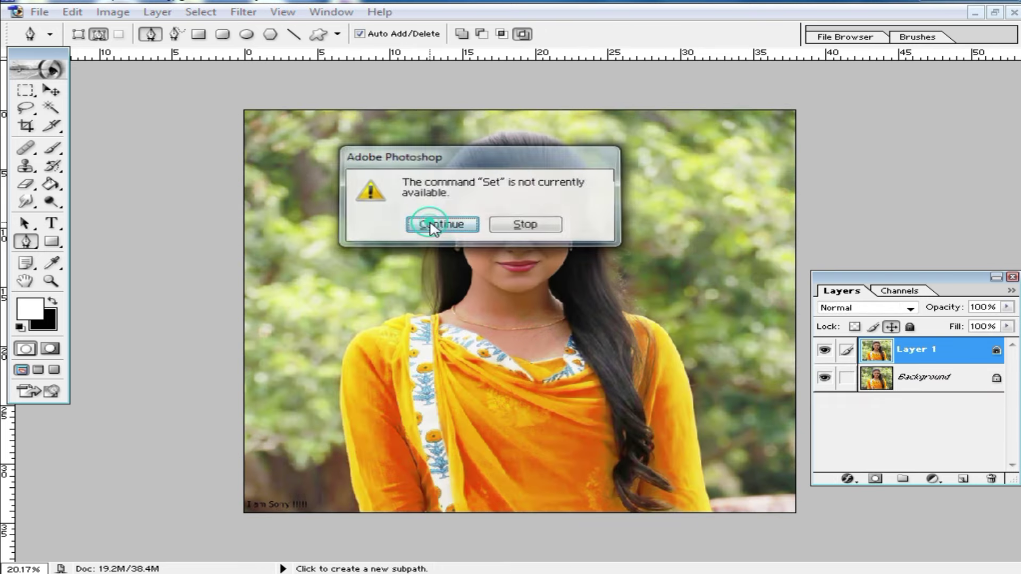
left_click(432, 225)
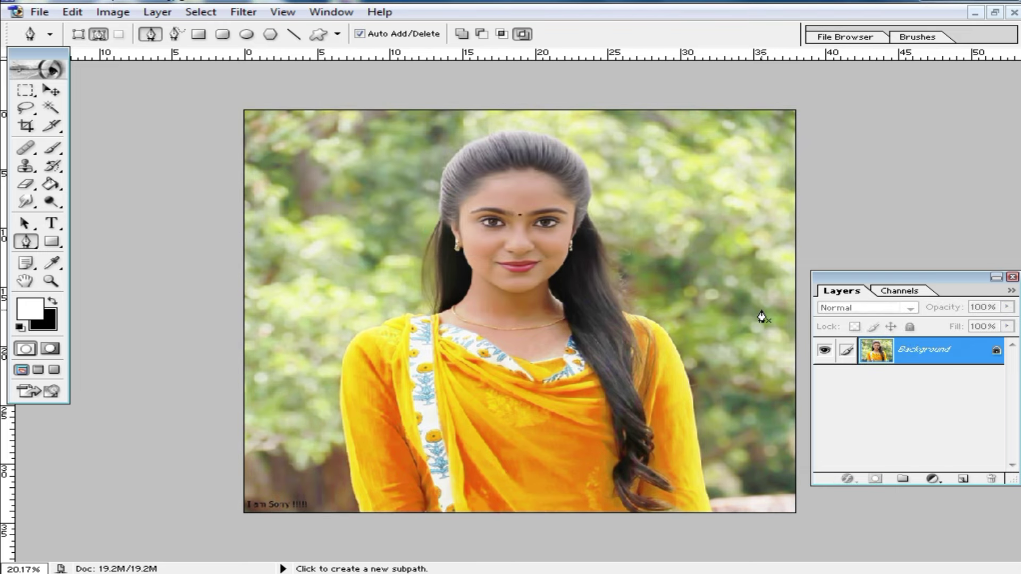
left_click(531, 289, "ctrl")
left_click(496, 271, "ctrl")
left_click(531, 250, "ctrl")
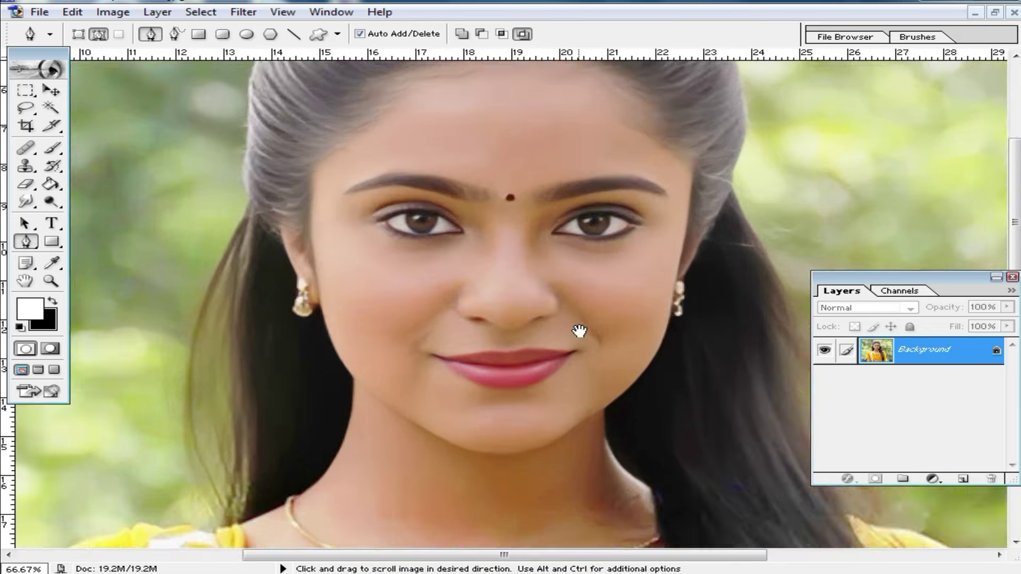
left_click(589, 296, "ctrl+alt")
left_click(561, 296, "ctrl+alt")
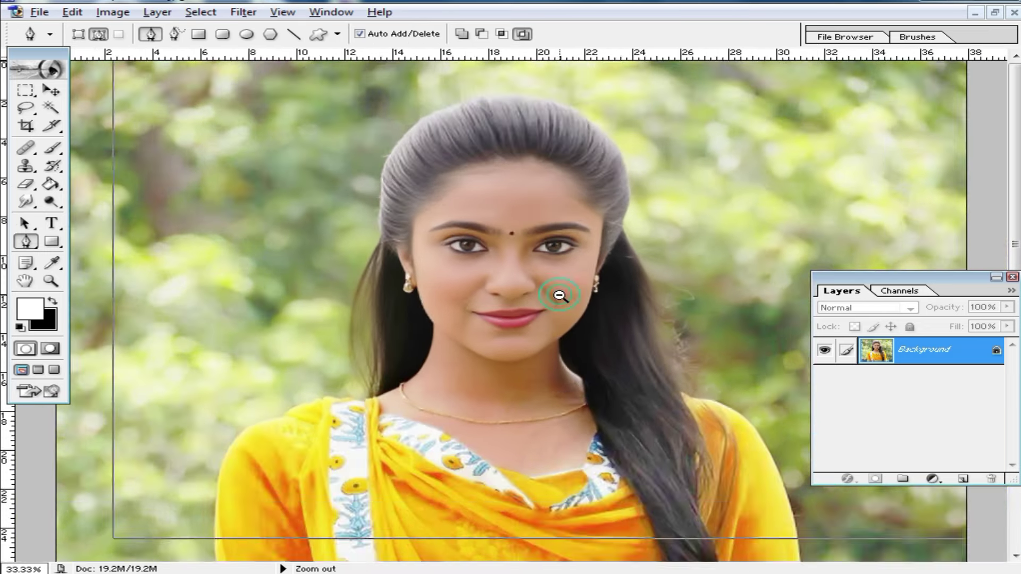
key("ctrl+0")
scroll(562, 308, "up", 1)
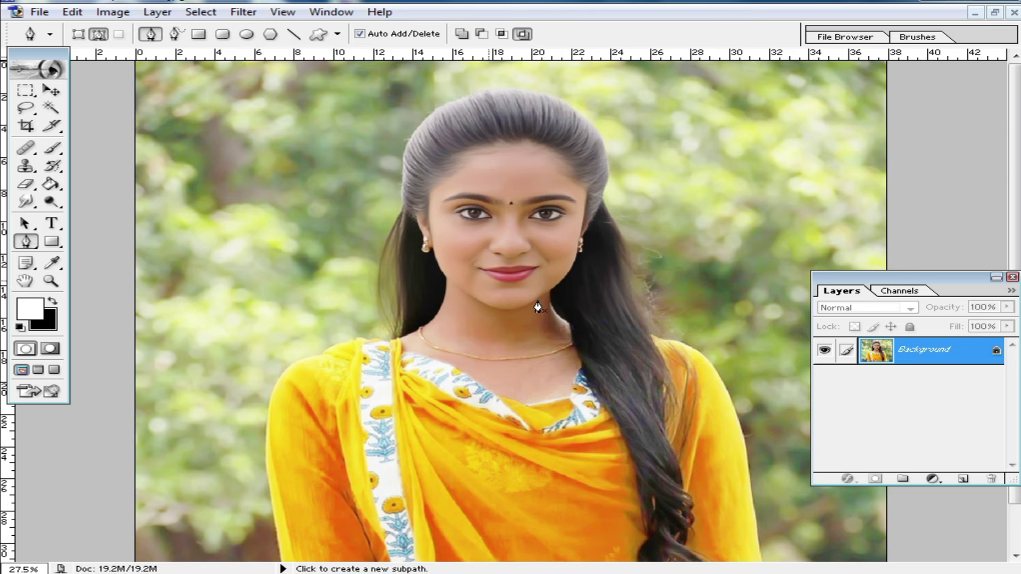
Step: Show the Actions panel and make Set Selection, Noiseware, Selective Color, Make fill layer and Curves pause
left_click(338, 14)
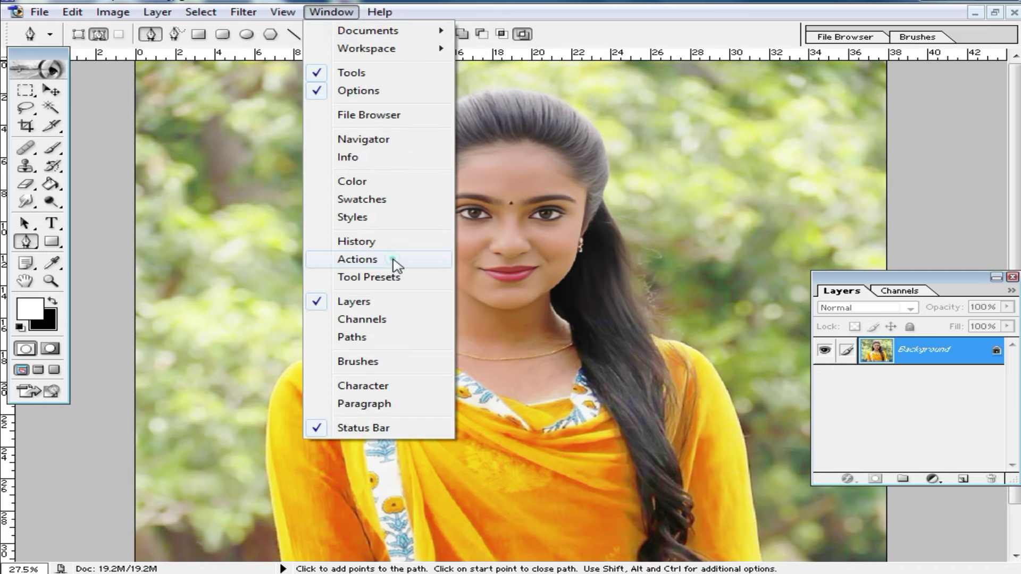
left_click(394, 261)
left_click_drag(169, 217, 814, 187)
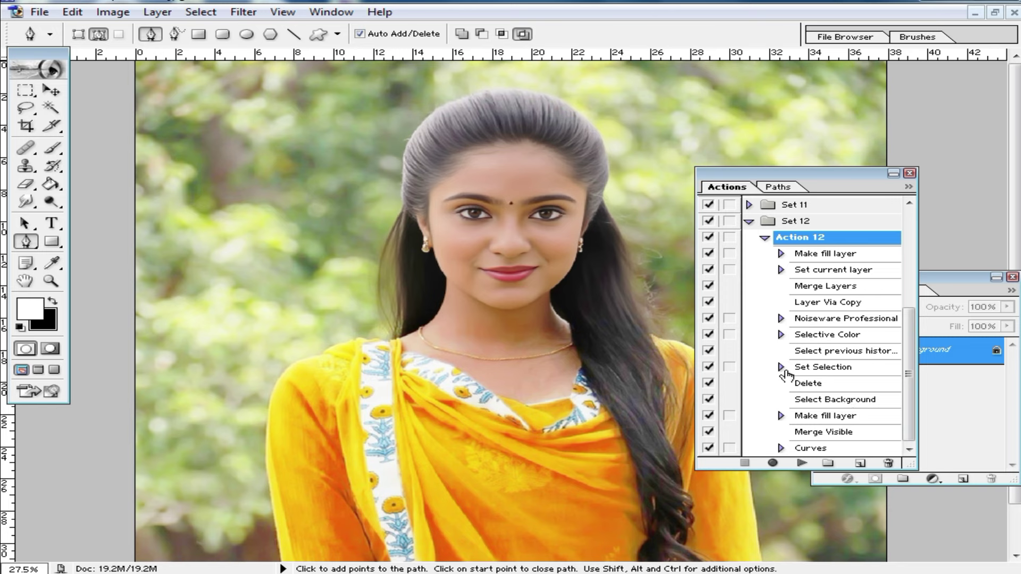
left_click(729, 367)
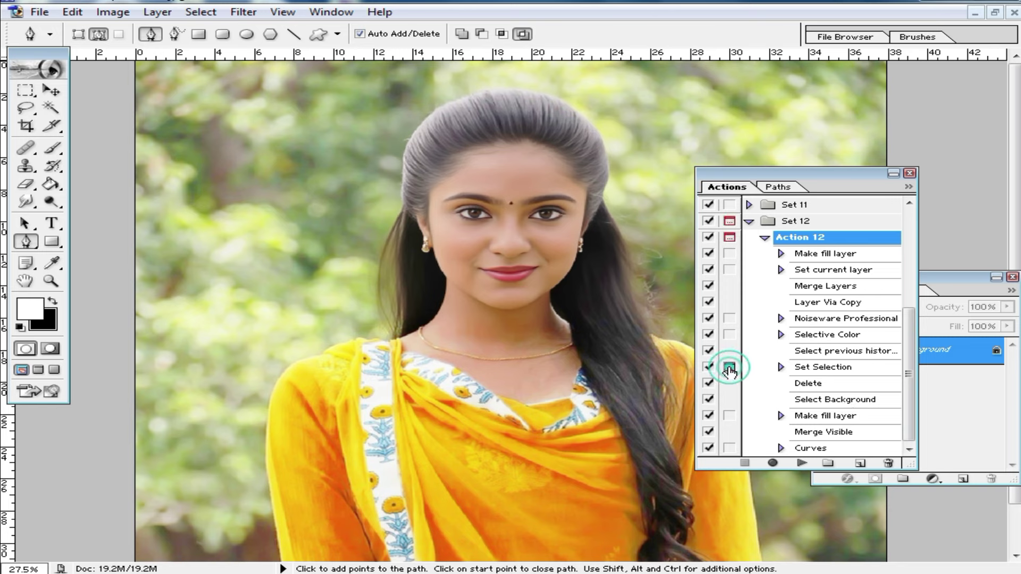
left_click(729, 318)
left_click(730, 335)
left_click(729, 417)
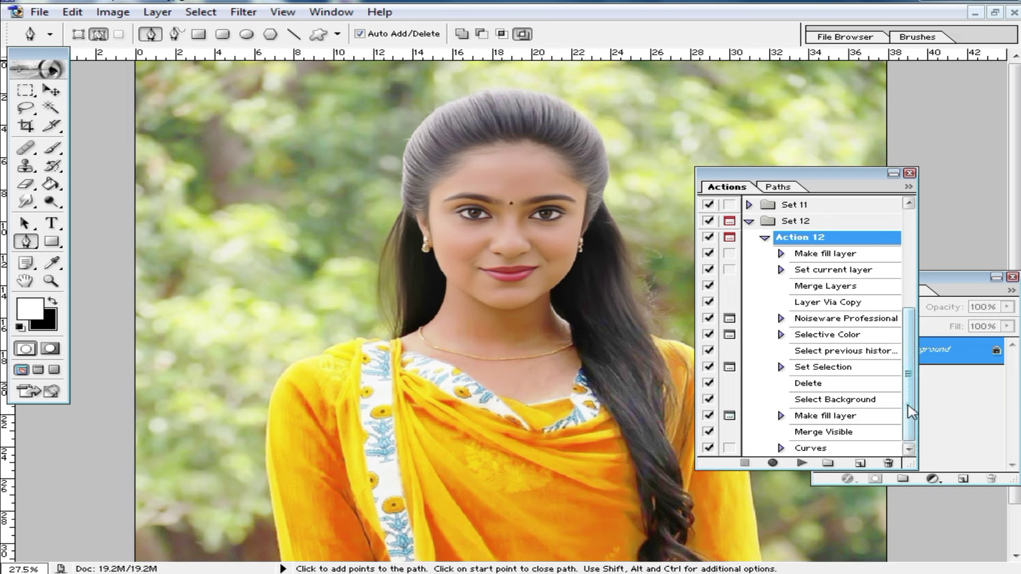
left_click(729, 448)
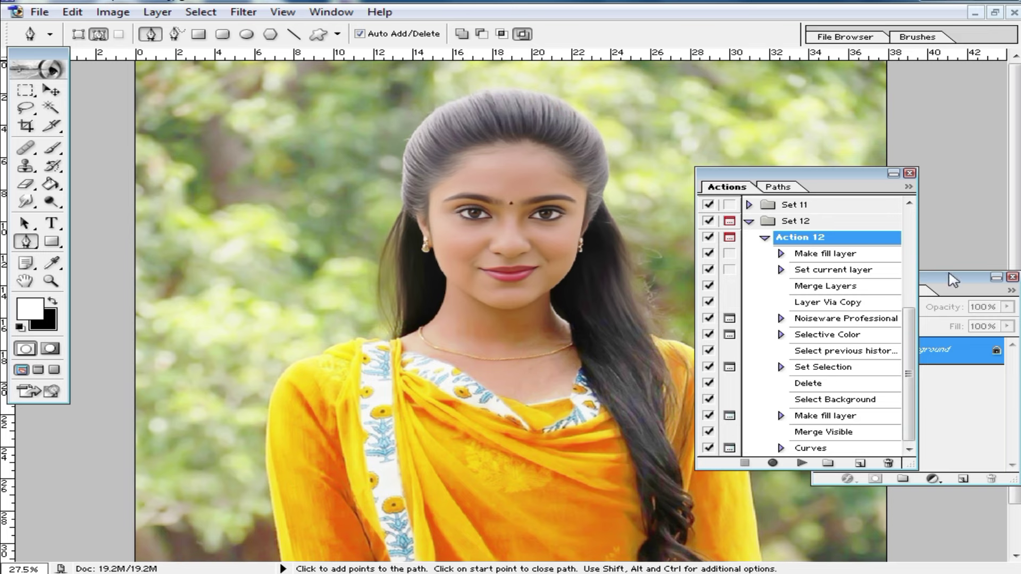
Step: Close 33333.jpg without saving changes and bring up the file-open window
left_click_drag(836, 184, 762, 224)
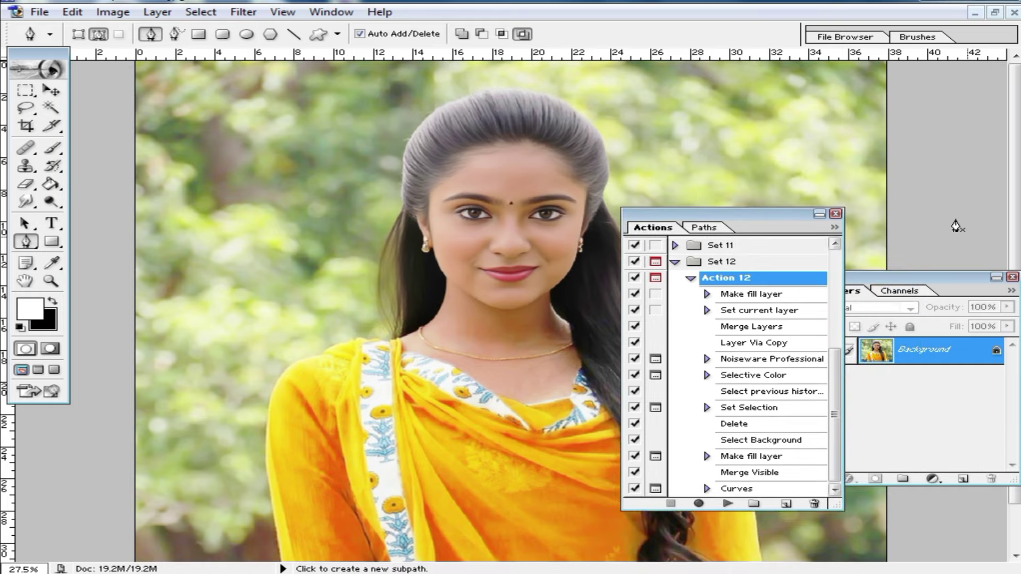
left_click(1014, 13)
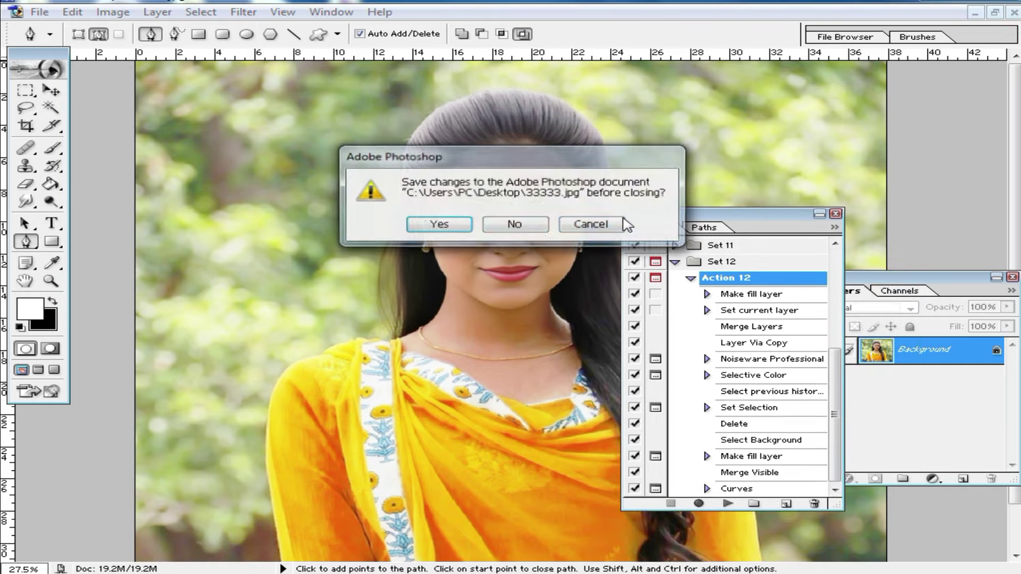
left_click(520, 223)
double_click(516, 197)
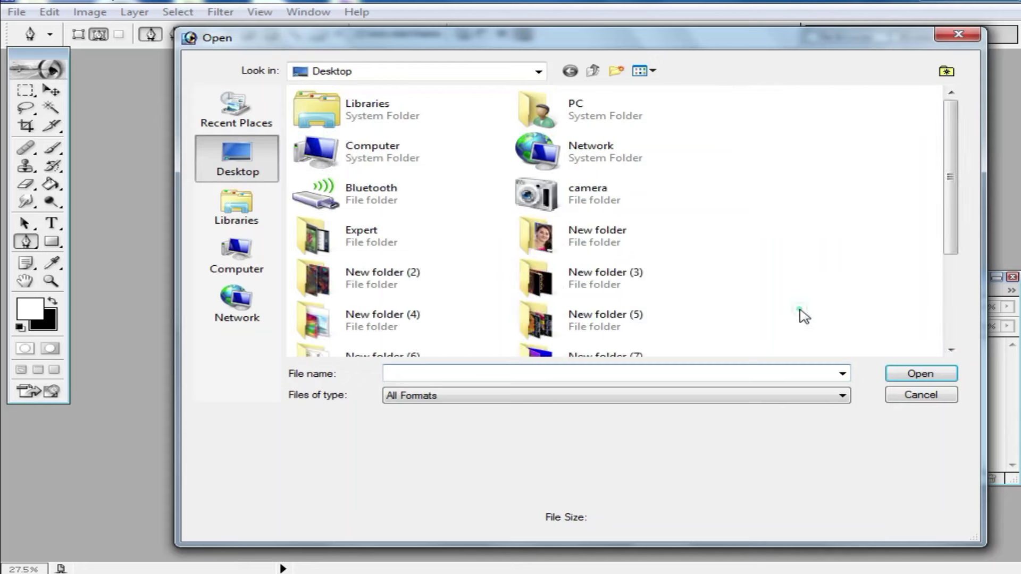
Step: Reopen 33333.jpg and run Action 12 on it with F2
scroll(585, 337, "down", 3)
double_click(556, 312)
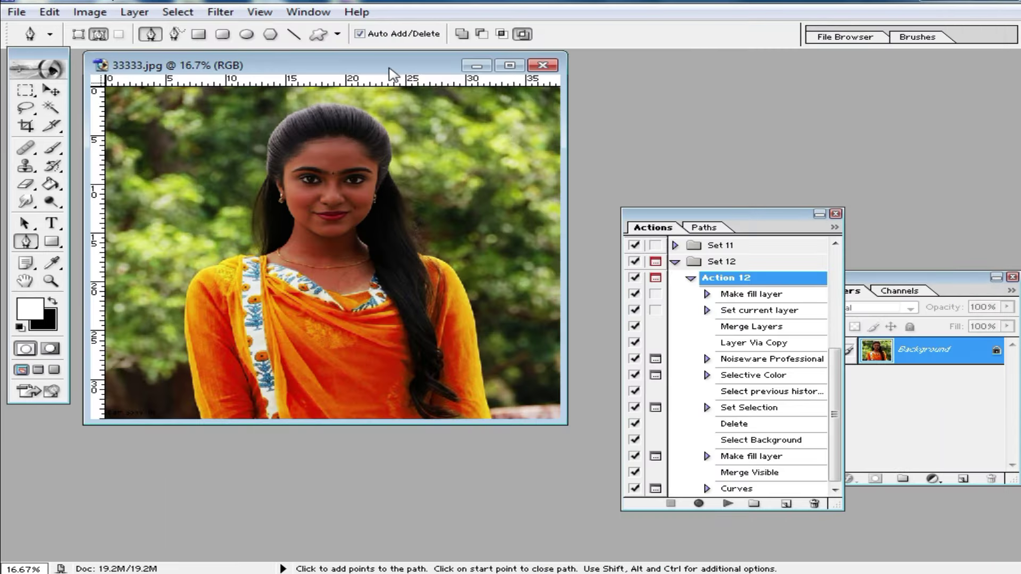
left_click_drag(327, 65, 383, 64)
key("F2")
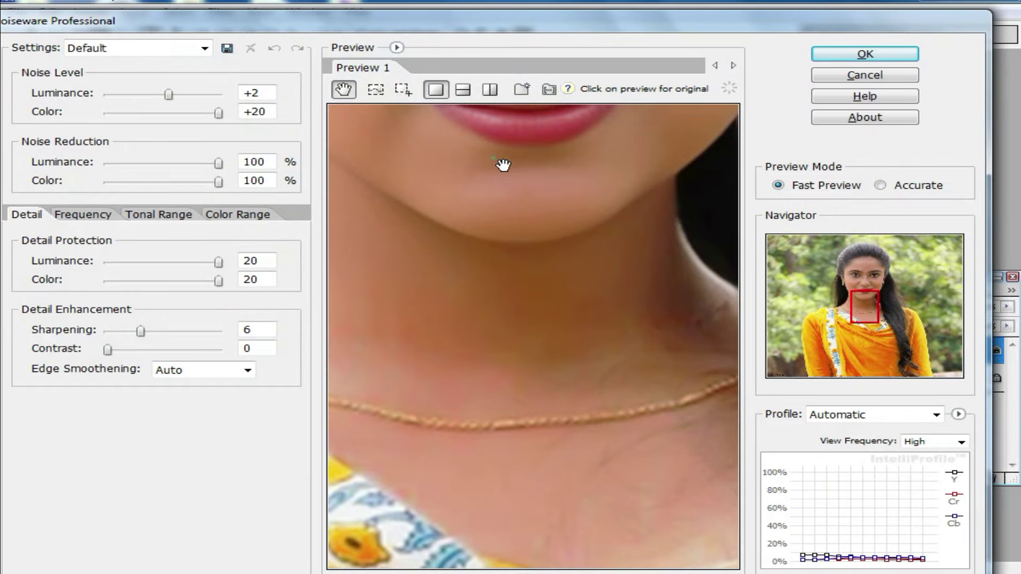
Step: Set Noiseware luminance noise level to -8 and sharpening to 4, then apply it
left_click_drag(502, 165, 643, 392)
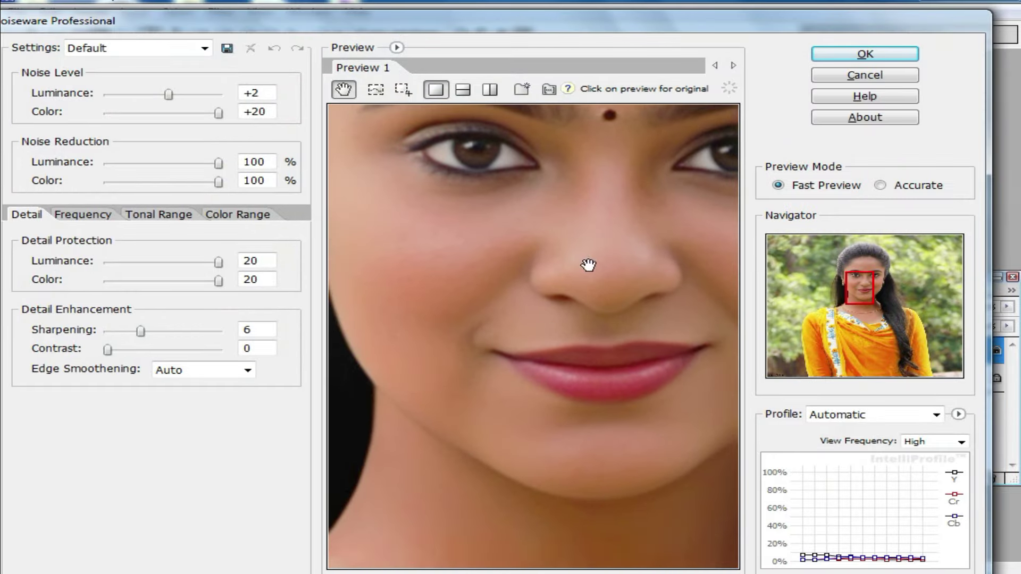
left_click_drag(168, 94, 139, 95)
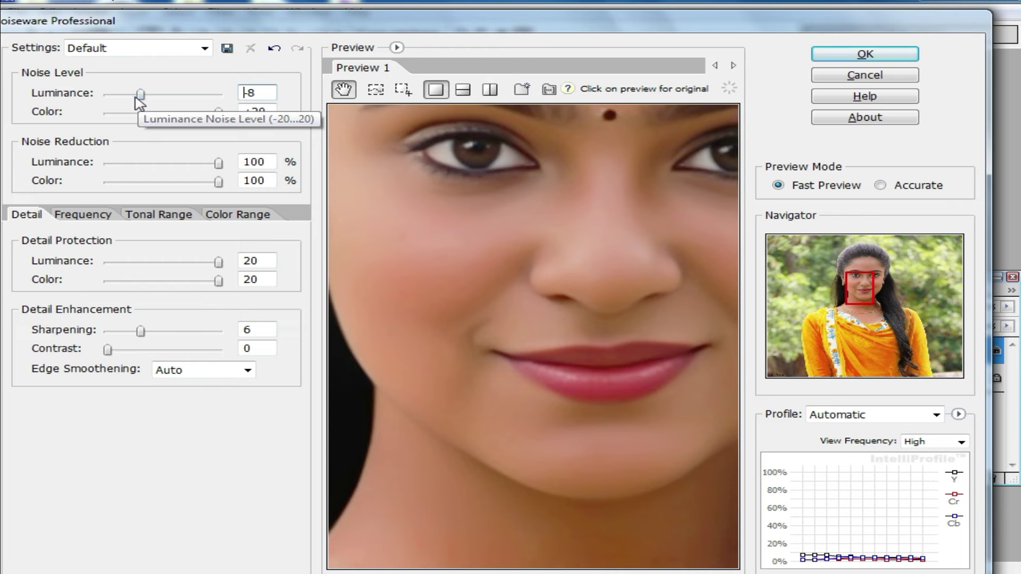
left_click_drag(139, 331, 129, 331)
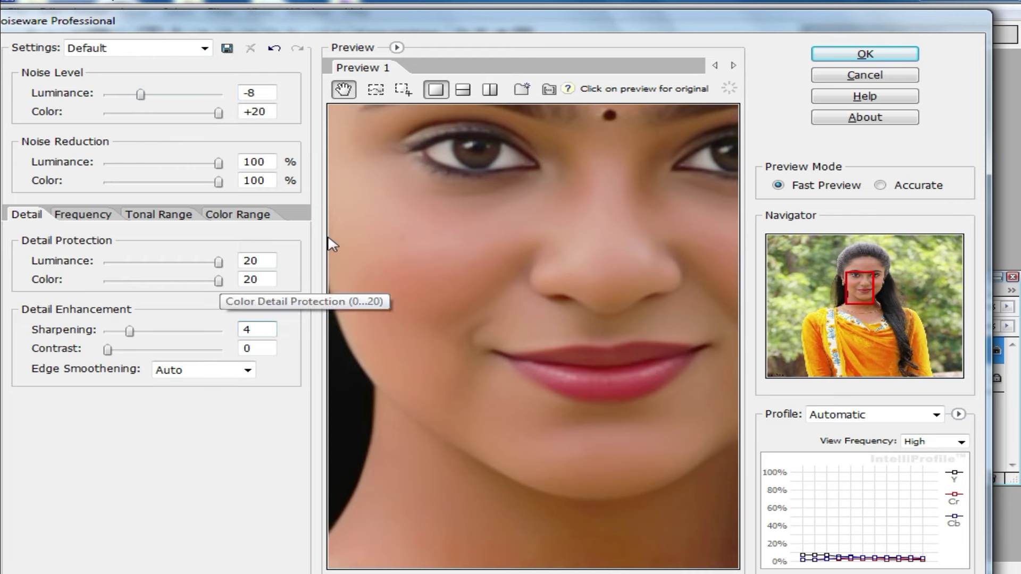
left_click(850, 55)
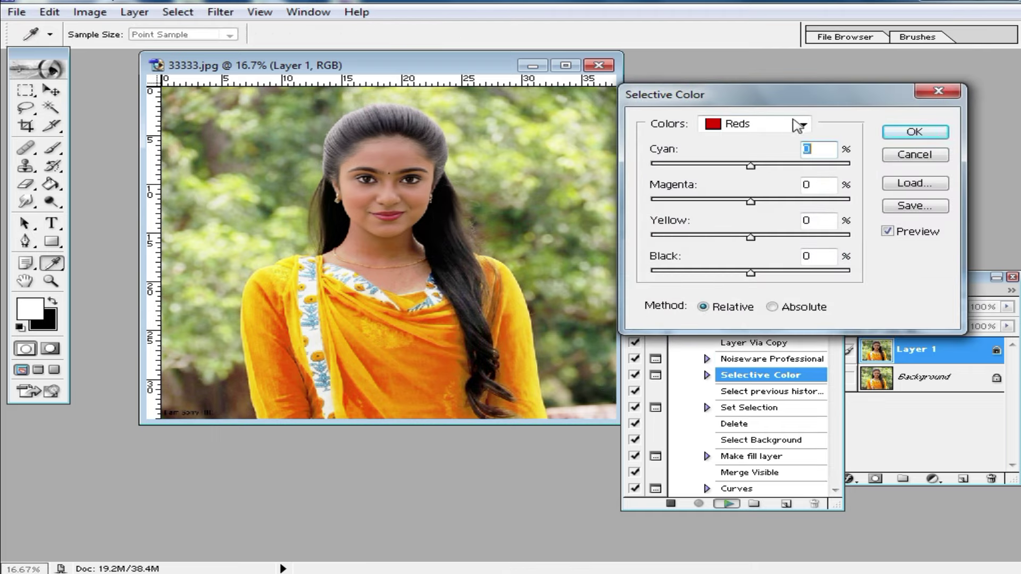
Step: Set Selective Color Blacks to +25 and continue past the unavailable Set and Delete steps
left_click(804, 124)
left_click(752, 299)
left_click_drag(751, 273, 775, 274)
left_click(915, 132)
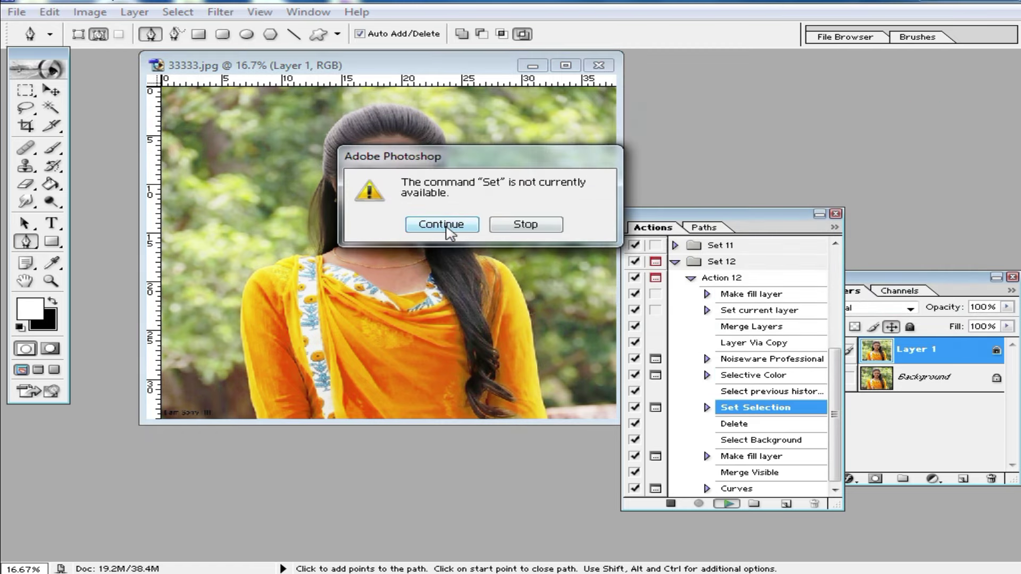
left_click(446, 228)
left_click(446, 229)
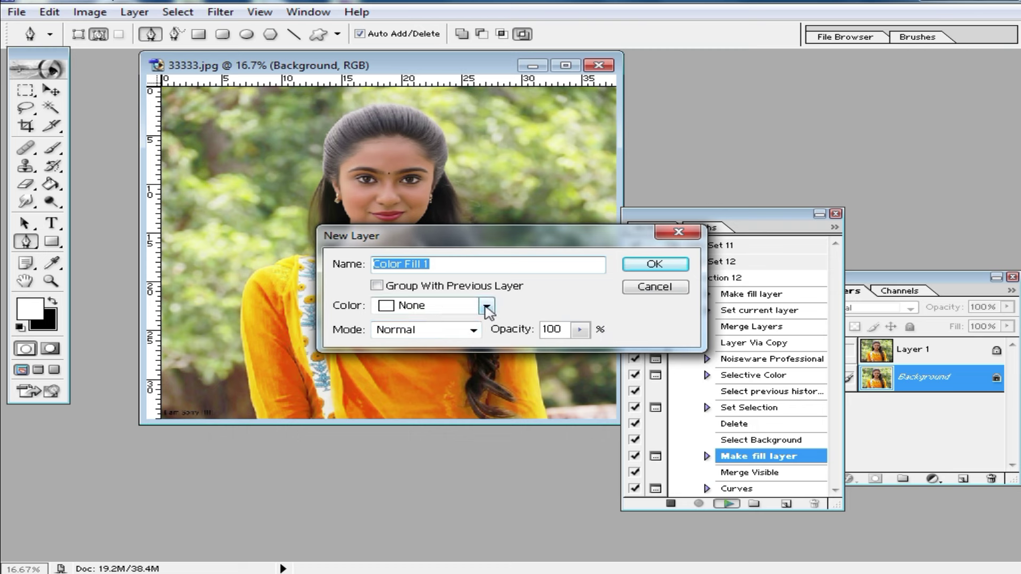
Step: Create the violet-tagged fill layer and fill it with pure blue 0000FF
left_click(487, 306)
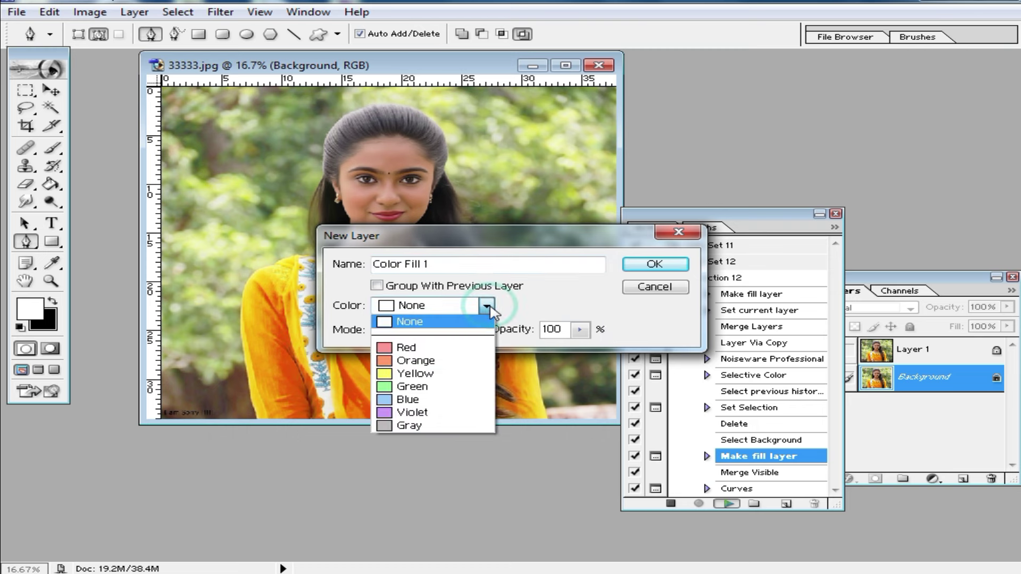
left_click(420, 413)
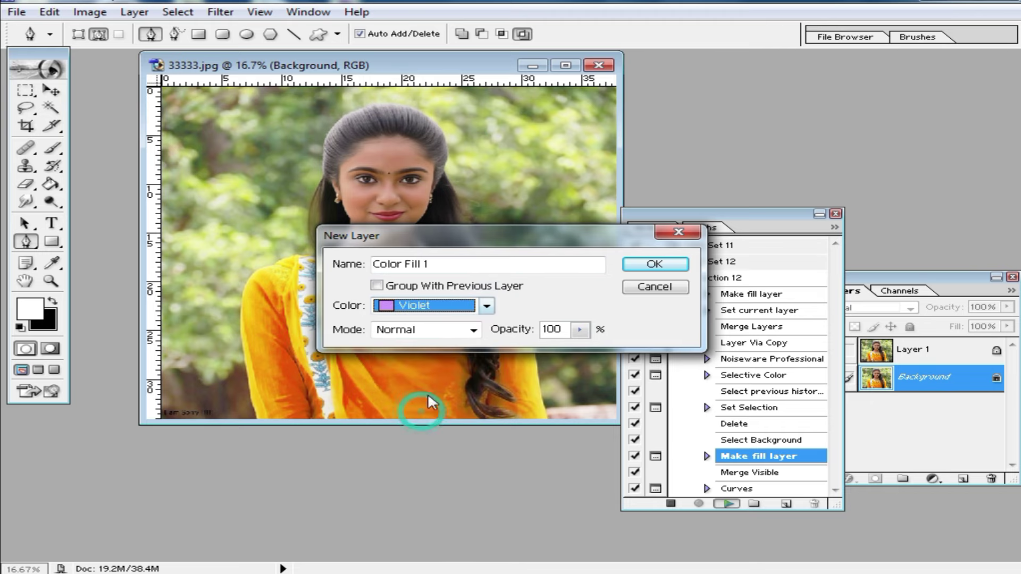
left_click(654, 265)
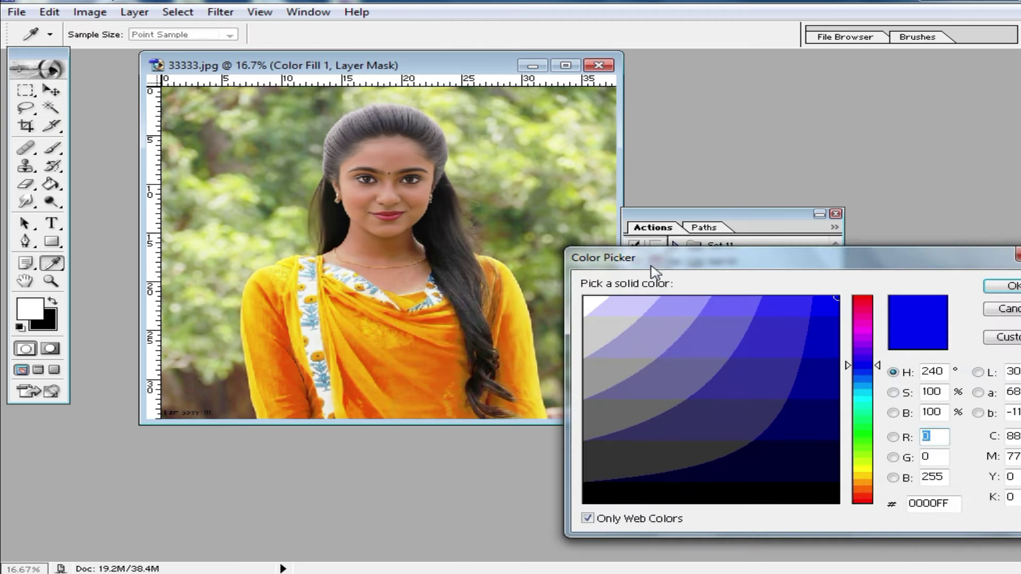
left_click(829, 306)
left_click(996, 290)
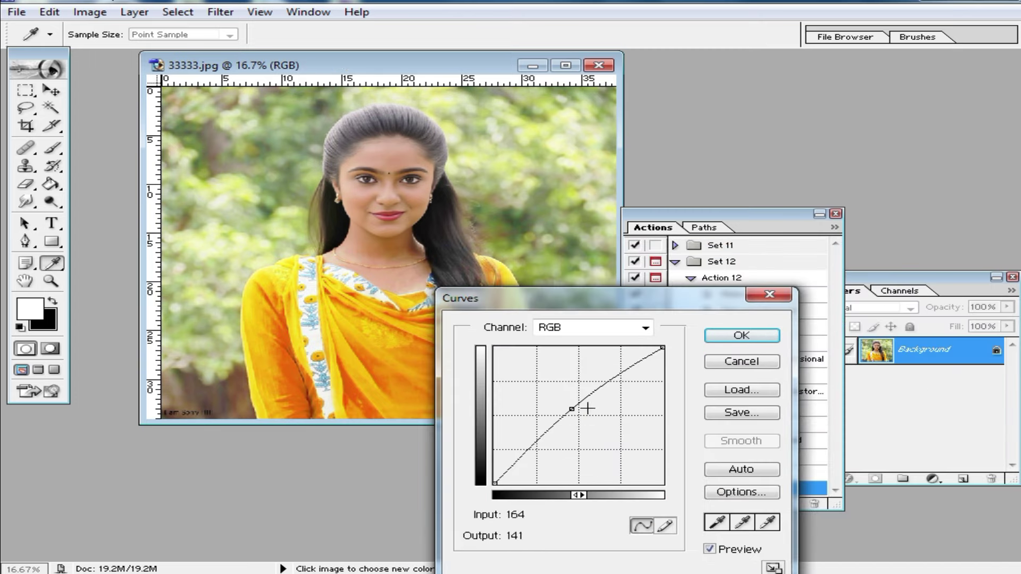
Step: Brighten the portrait with a curve point at input 119, output 134, and zoom in on the face
left_click_drag(579, 413, 573, 410)
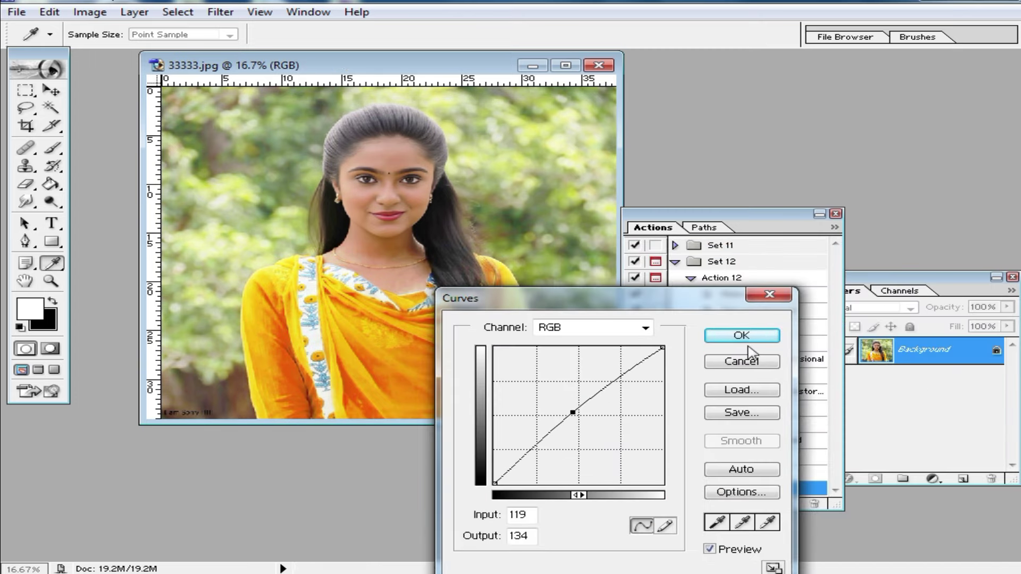
left_click(733, 339)
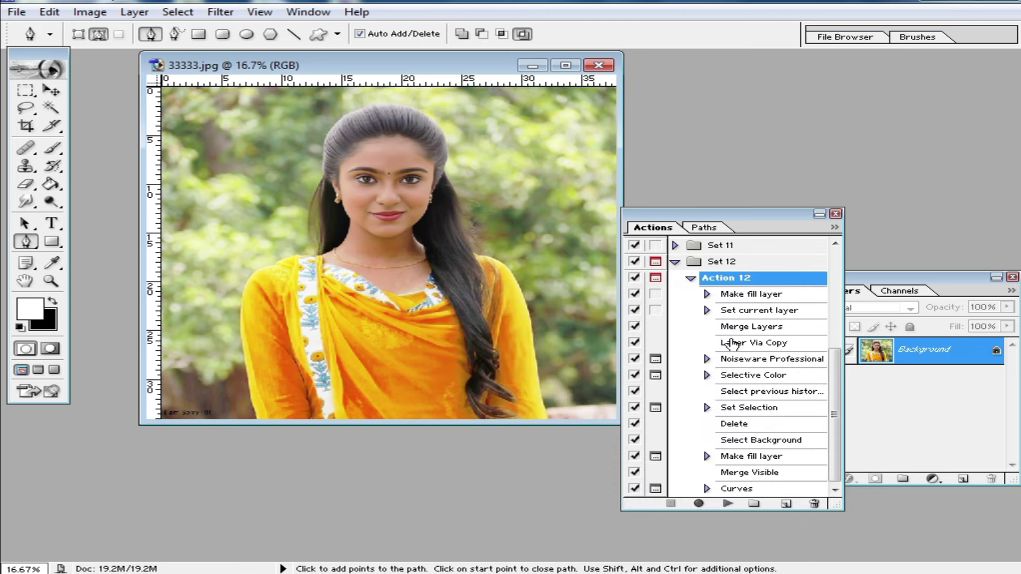
left_click(389, 205, "ctrl")
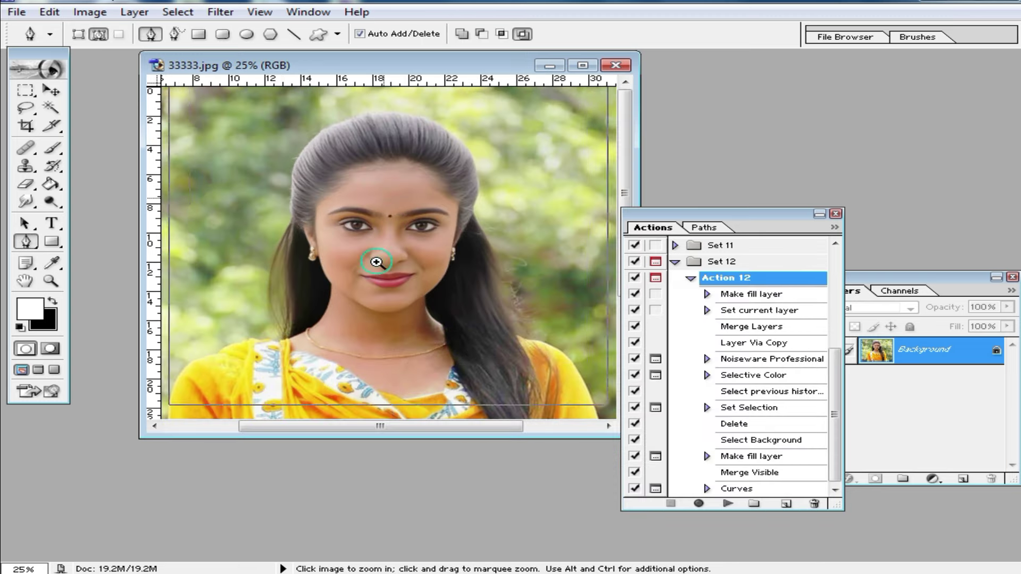
left_click(390, 257, "ctrl")
Step: Zoom out to inspect the result and enlarge the Actions panel to list more sets
scroll(410, 234, "up", 2)
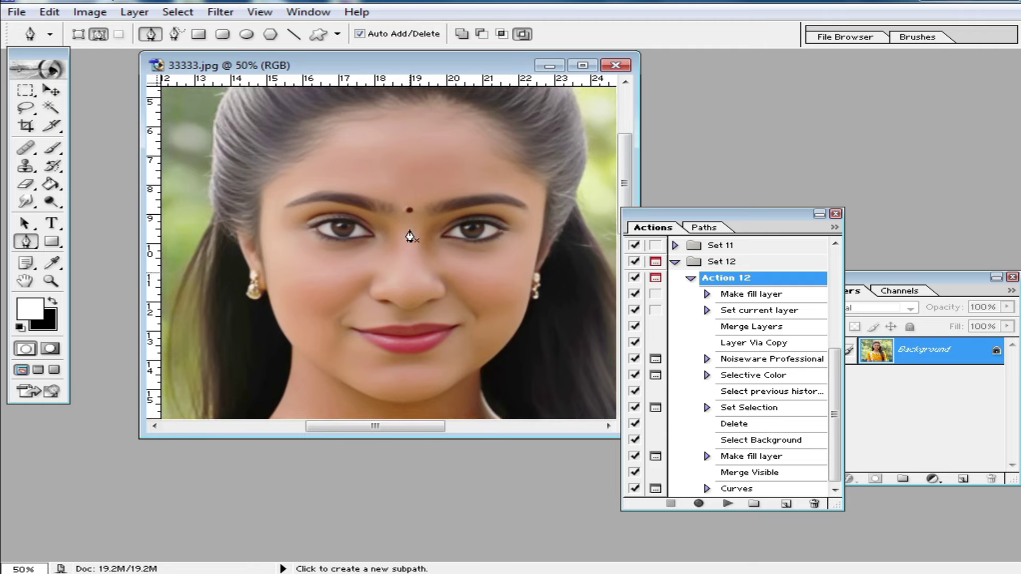
scroll(405, 228, "up", 2)
key("ctrl+minus")
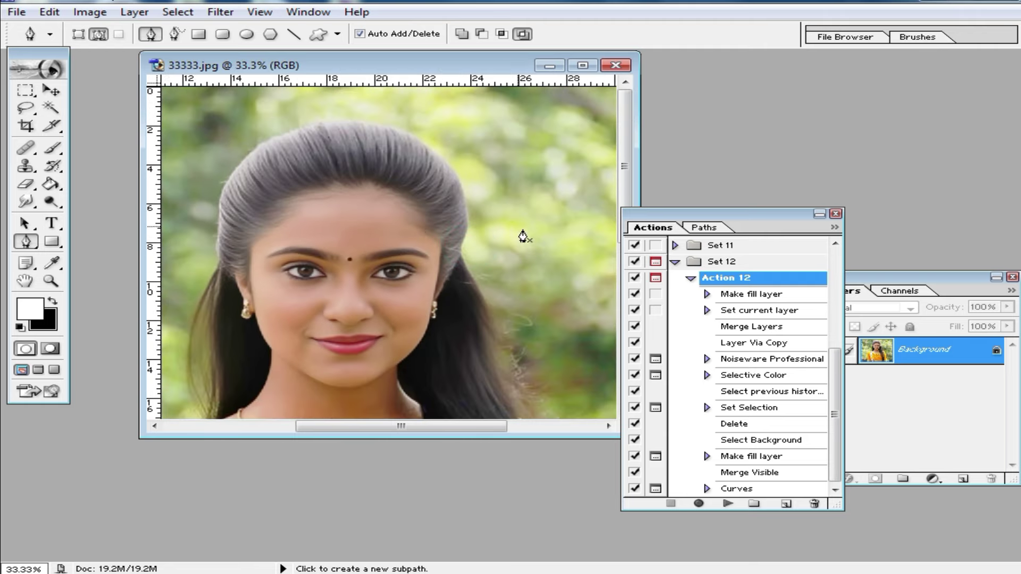
key("ctrl+minus")
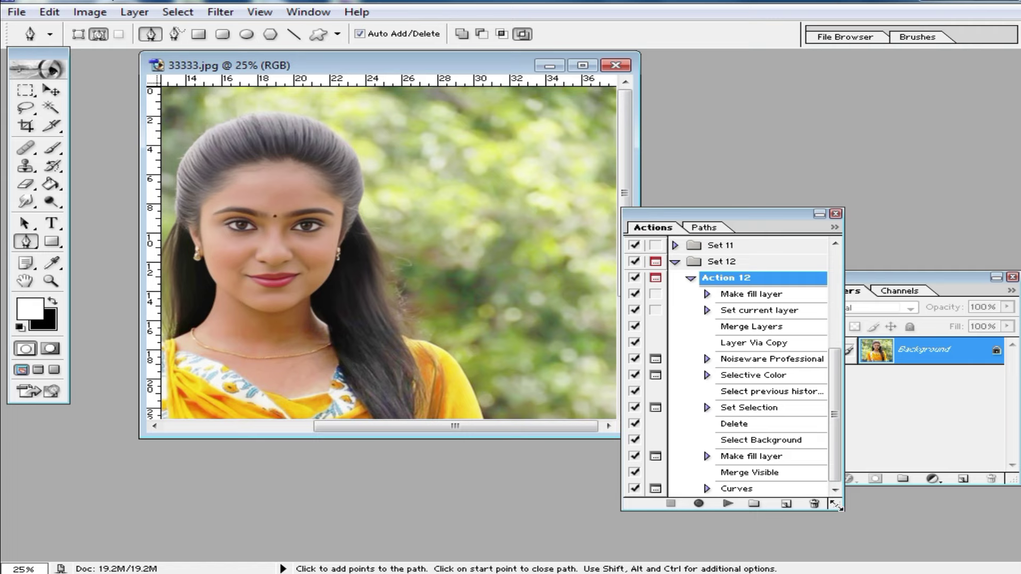
left_click_drag(843, 509, 888, 562)
key("ctrl+plus")
scroll(820, 412, "up", 1)
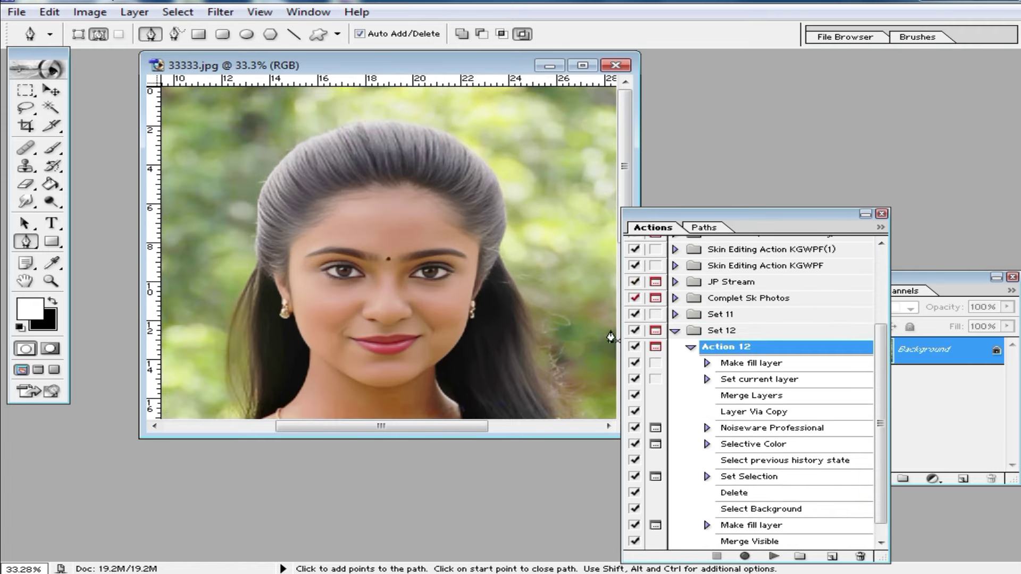
scroll(825, 410, "up", 1)
scroll(830, 407, "down", 2)
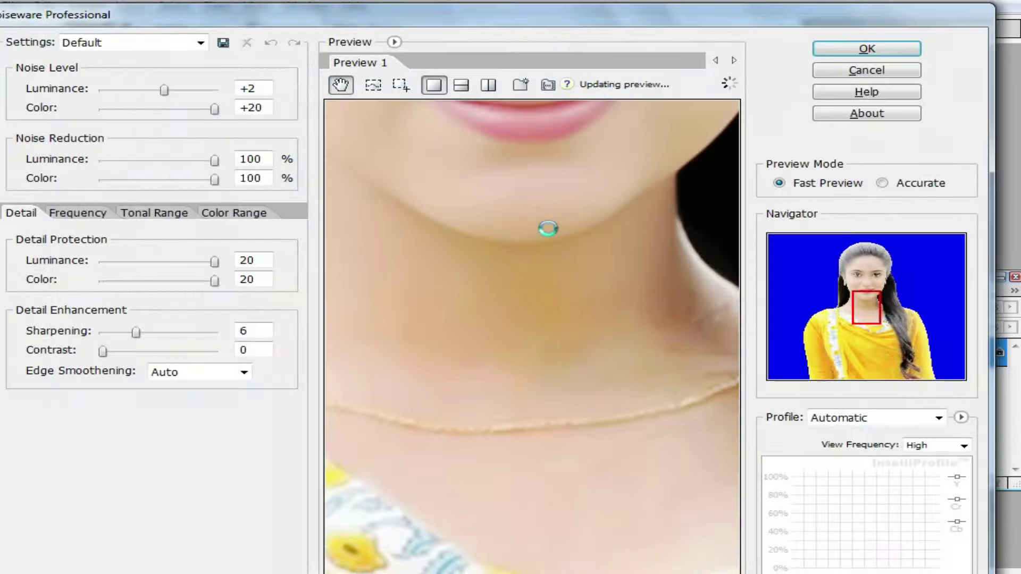
Step: Apply Noiseware luminance noise -15 and Selective Color Blacks +8, then confirm the subject selection
left_click_drag(164, 90, 114, 90)
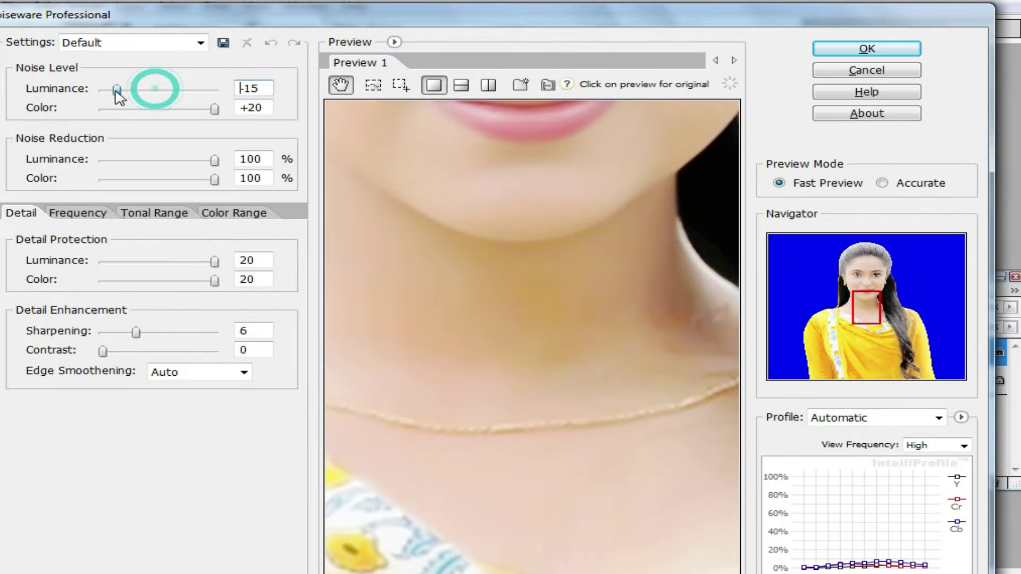
left_click(883, 49)
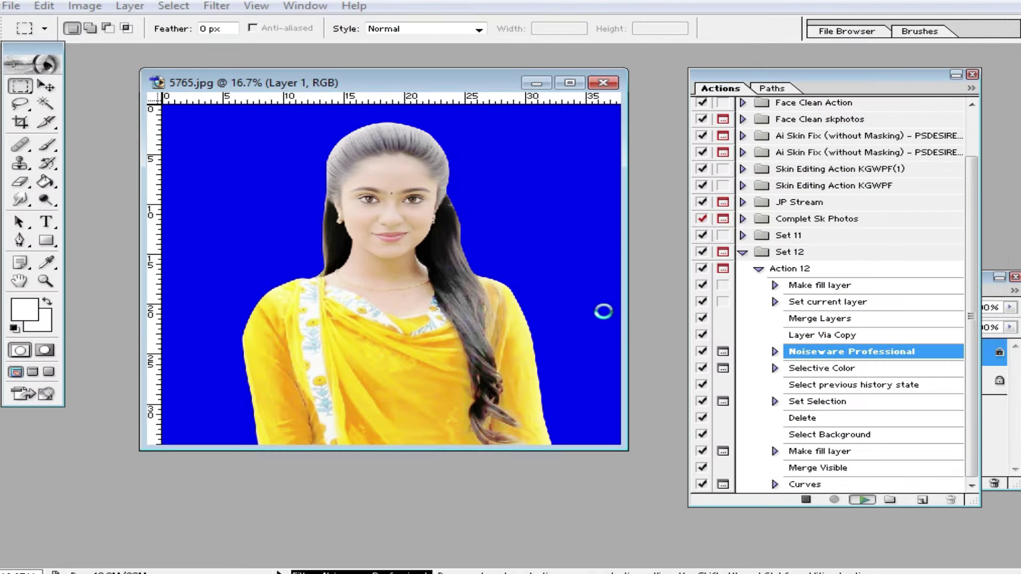
left_click(805, 122)
left_click(736, 245)
left_click_drag(769, 272, 760, 273)
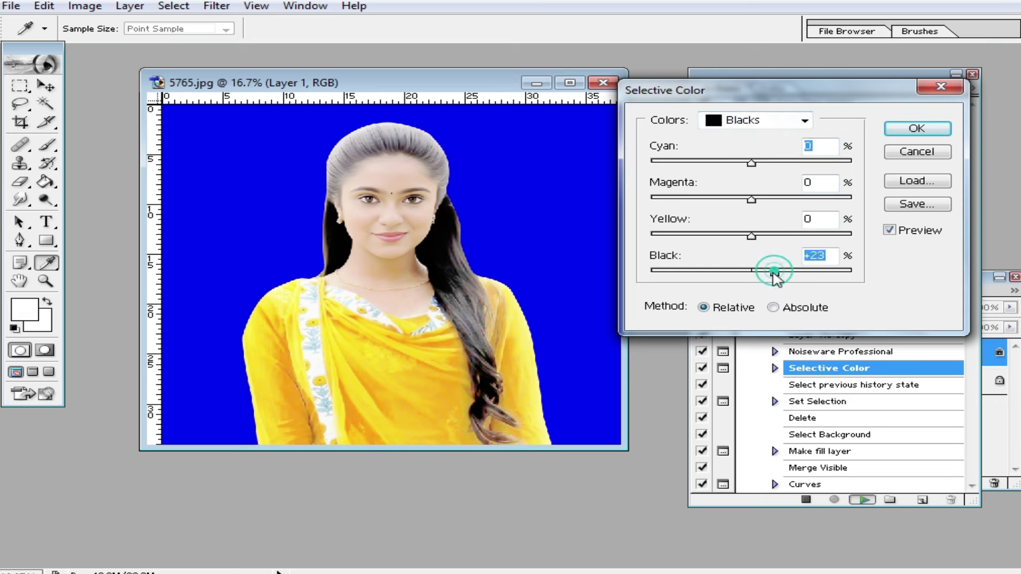
left_click(917, 129)
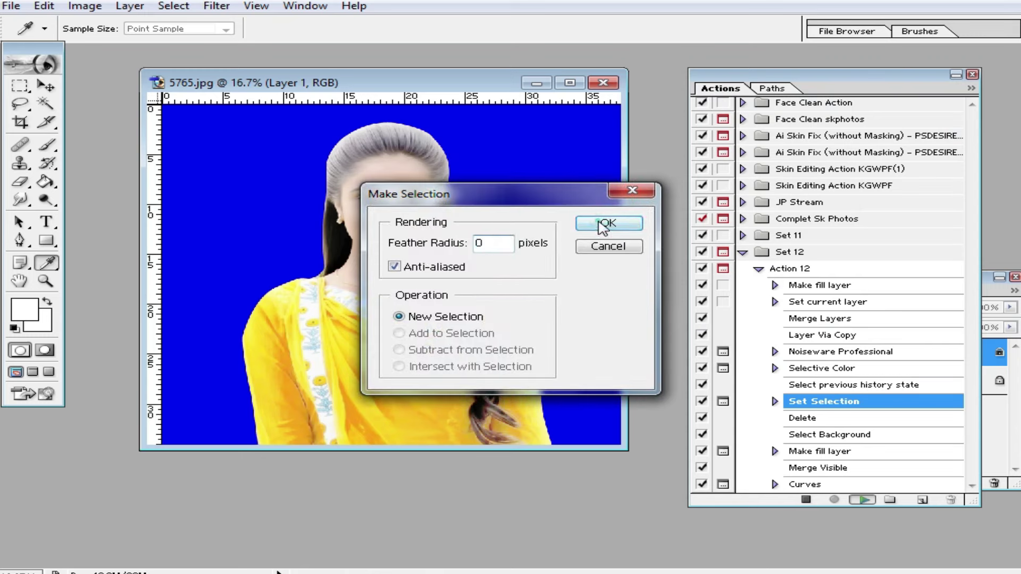
left_click(605, 226)
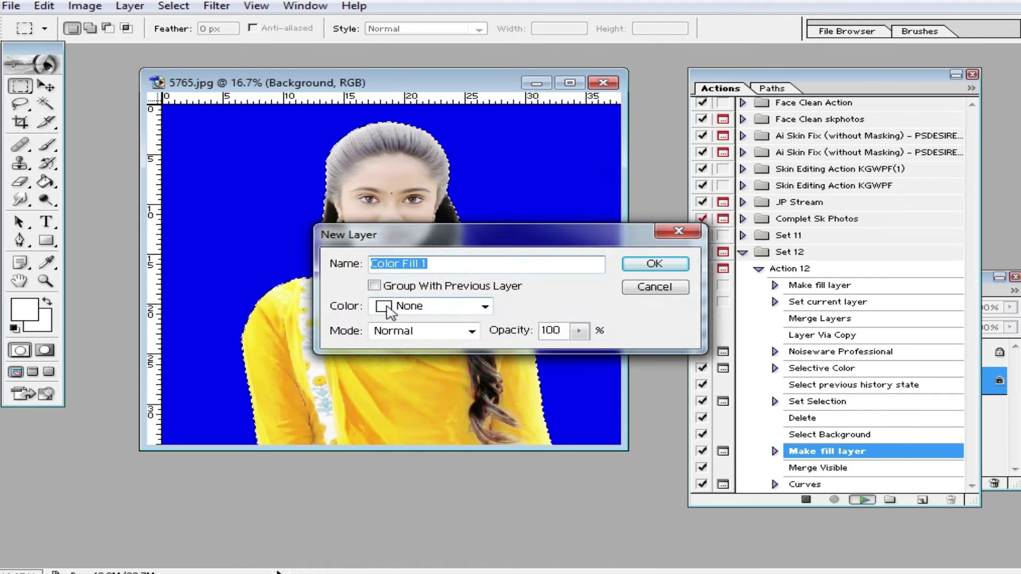
Step: Create the Color Fill 1 layer, keeping the default blend mode and no colour tag
left_click(471, 331)
left_click(473, 334)
left_click(485, 306)
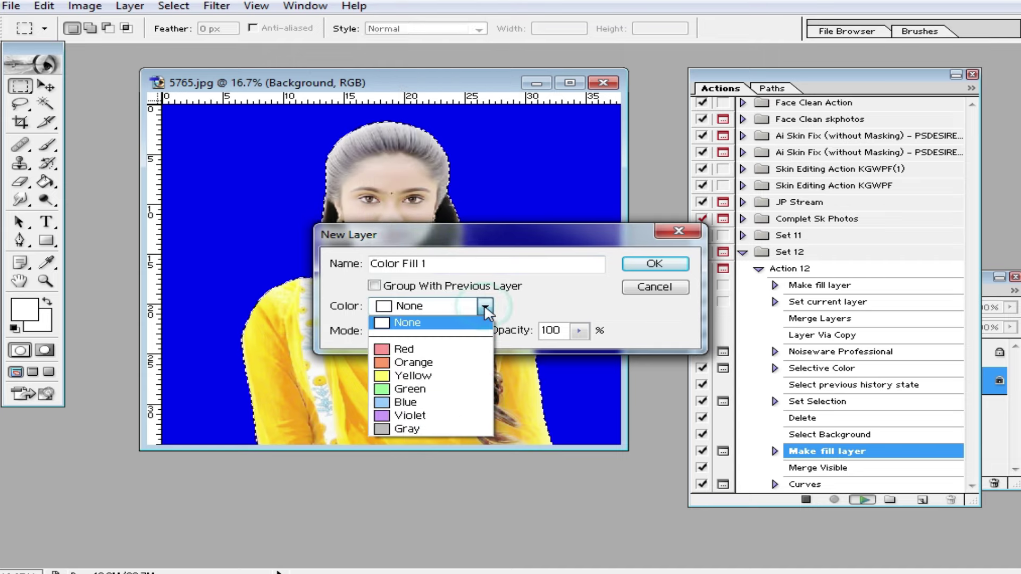
left_click(485, 307)
left_click(655, 265)
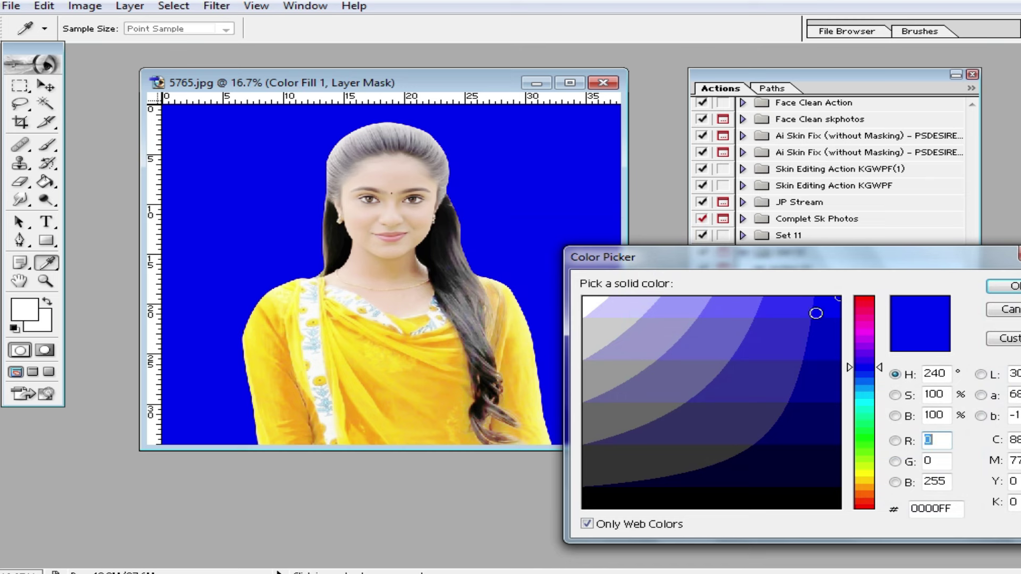
Step: Set the fill colour to pure white FFFFFF instead of blue and confirm it
left_click(781, 313)
left_click(595, 303)
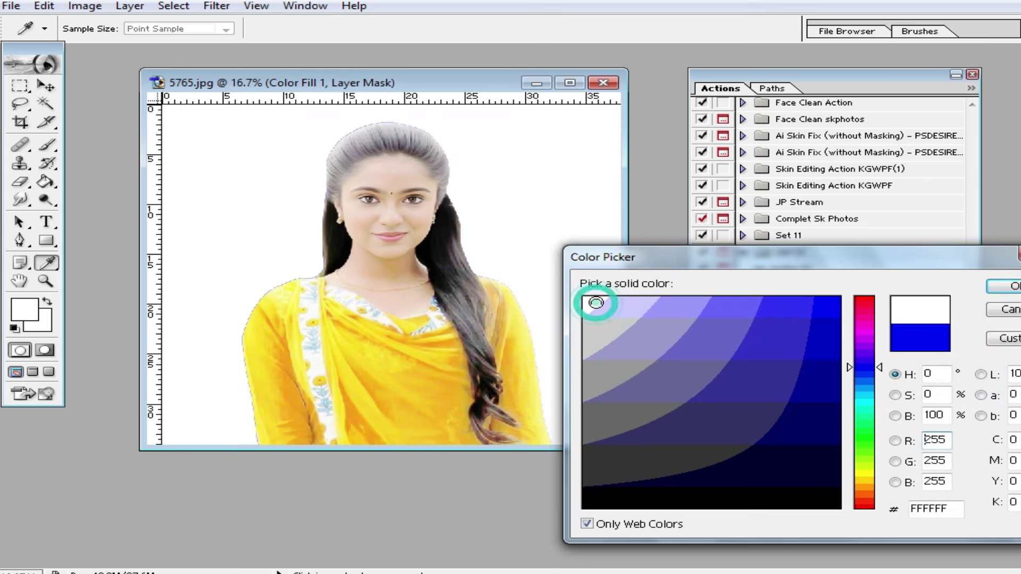
left_click(609, 319)
left_click(678, 352)
left_click(769, 390)
left_click(802, 426)
left_click(812, 460)
left_click(760, 402)
left_click(782, 337)
left_click(782, 303)
left_click(735, 302)
left_click(702, 308)
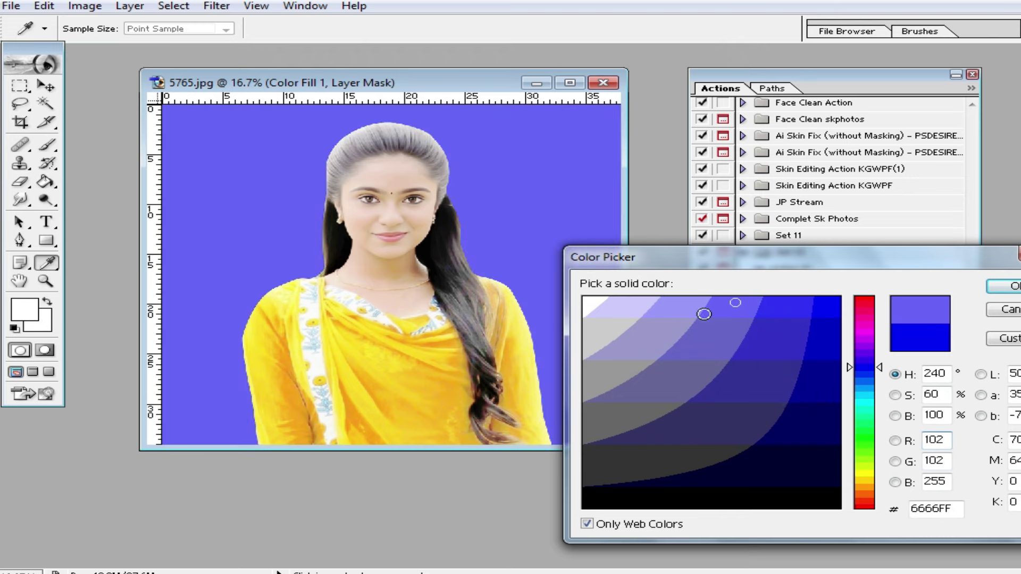
left_click(627, 305)
left_click(592, 303)
left_click(1005, 287)
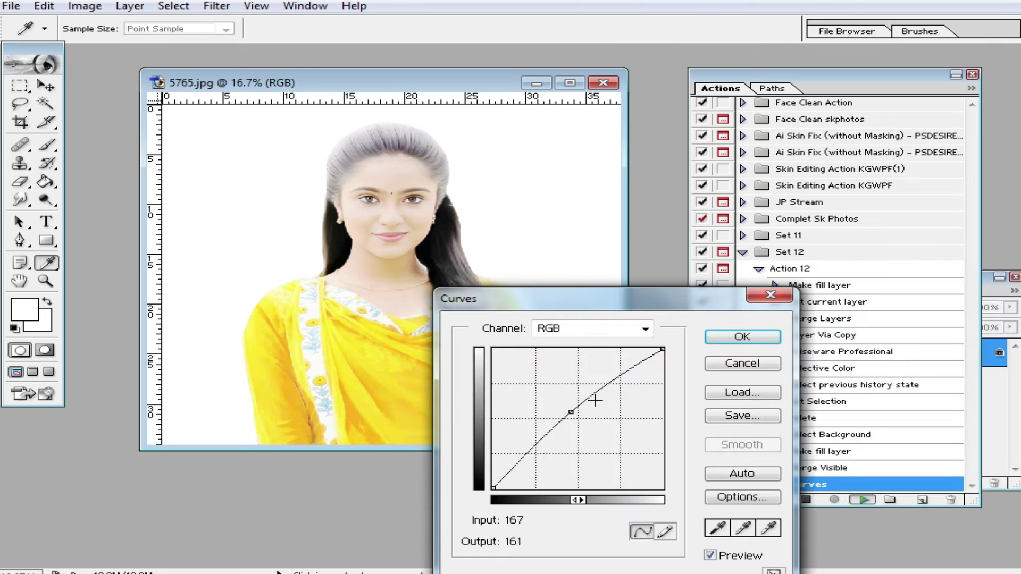
Step: Apply the Curves adjustment to the white-background portrait and maximize its document window
left_click_drag(571, 412, 602, 428)
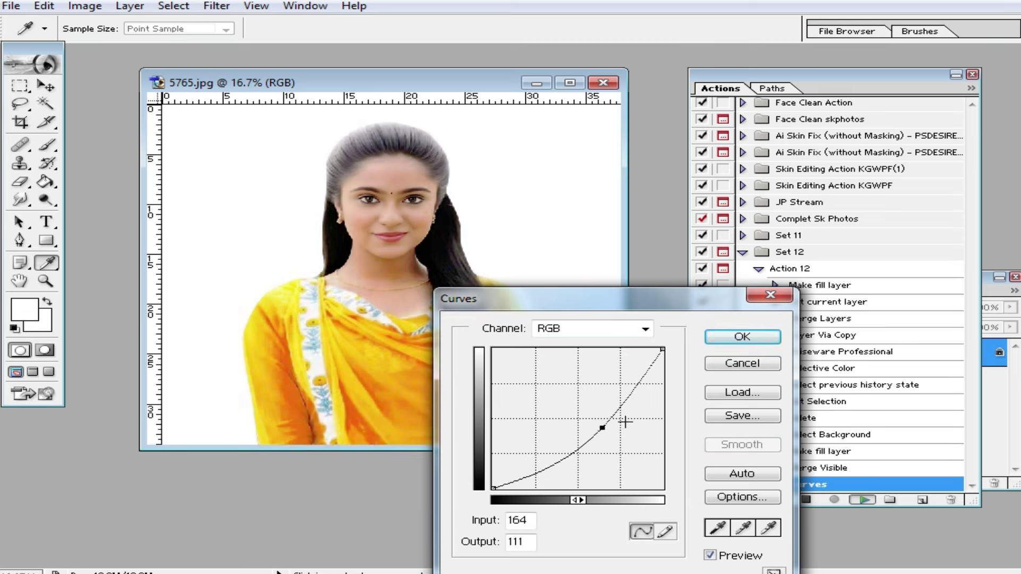
left_click(745, 337)
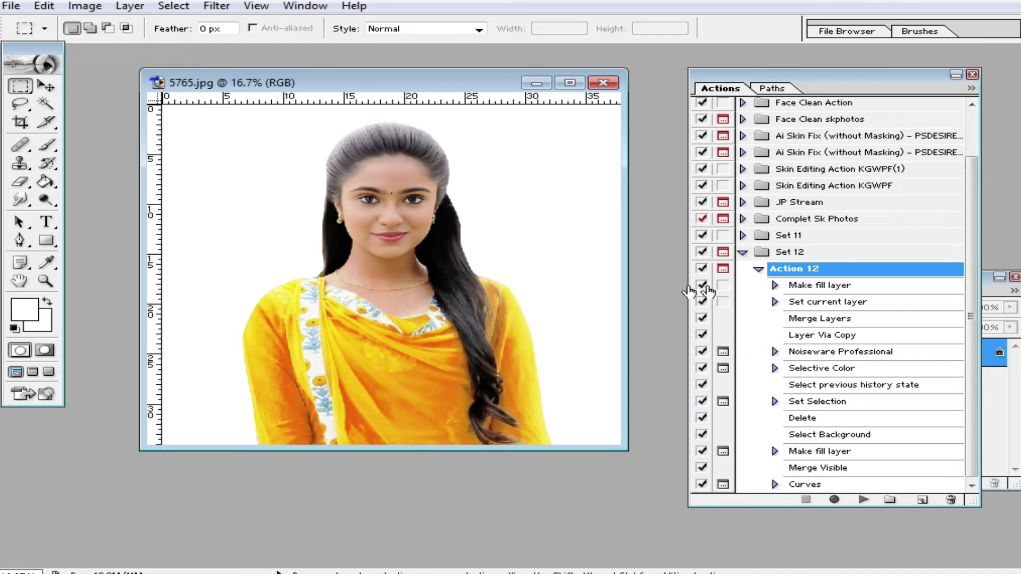
double_click(461, 83)
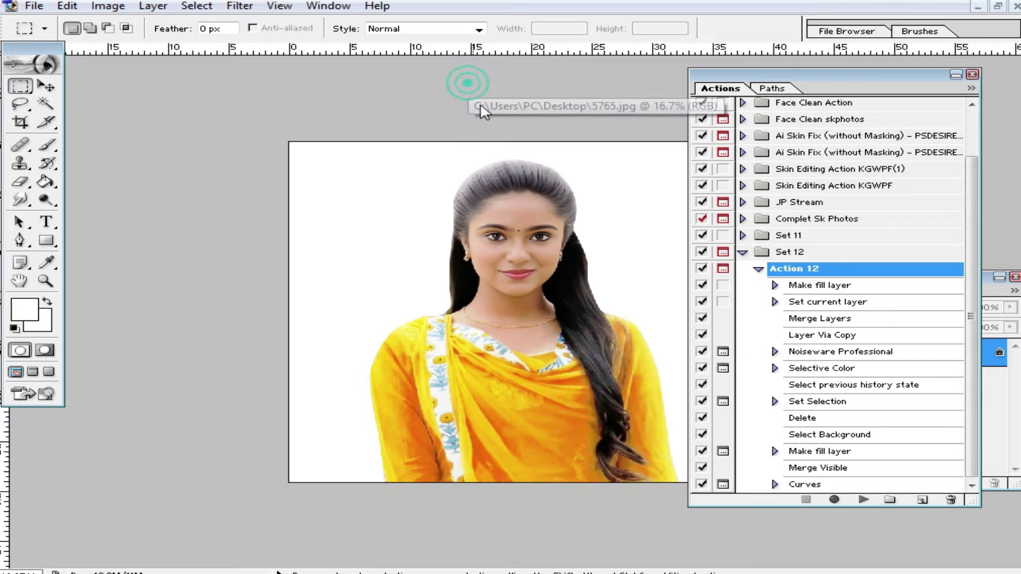
Step: Zoom in on the face and back out to inspect the finished portrait
left_click(532, 275, "ctrl")
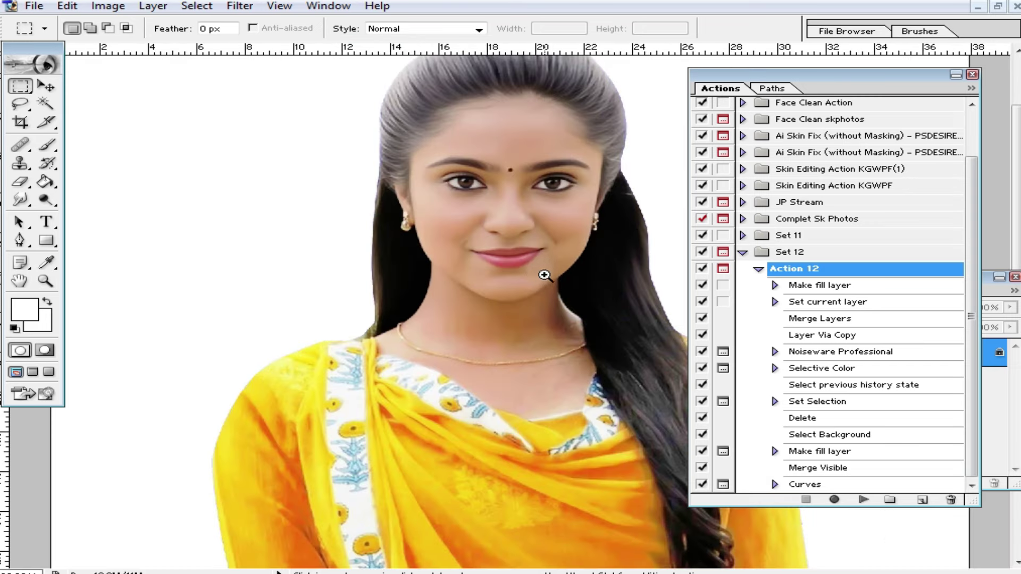
left_click(545, 276, "ctrl")
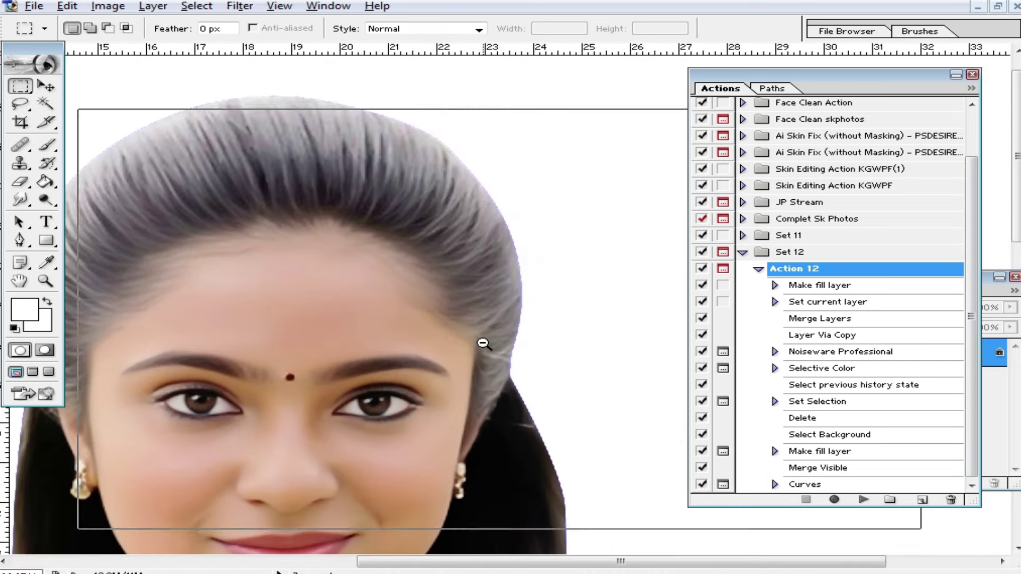
left_click(483, 343, "ctrl+alt")
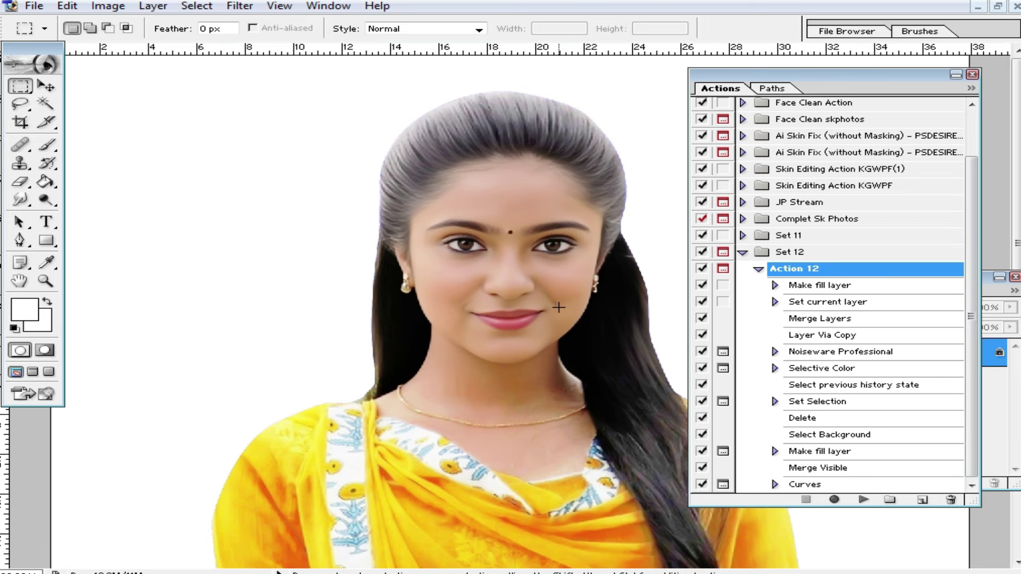
left_click(483, 257, "ctrl+alt")
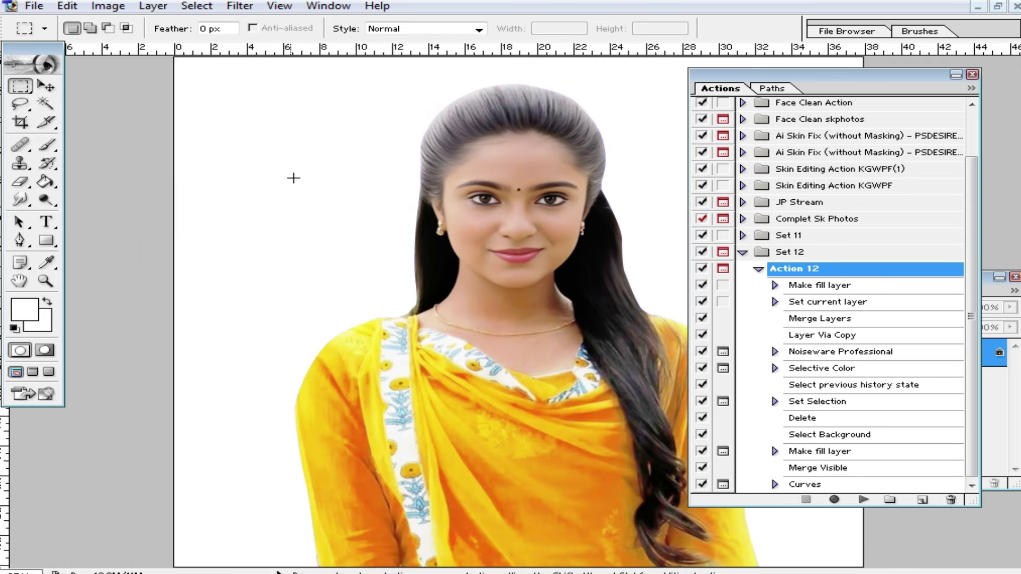
left_click(328, 302, "ctrl+alt")
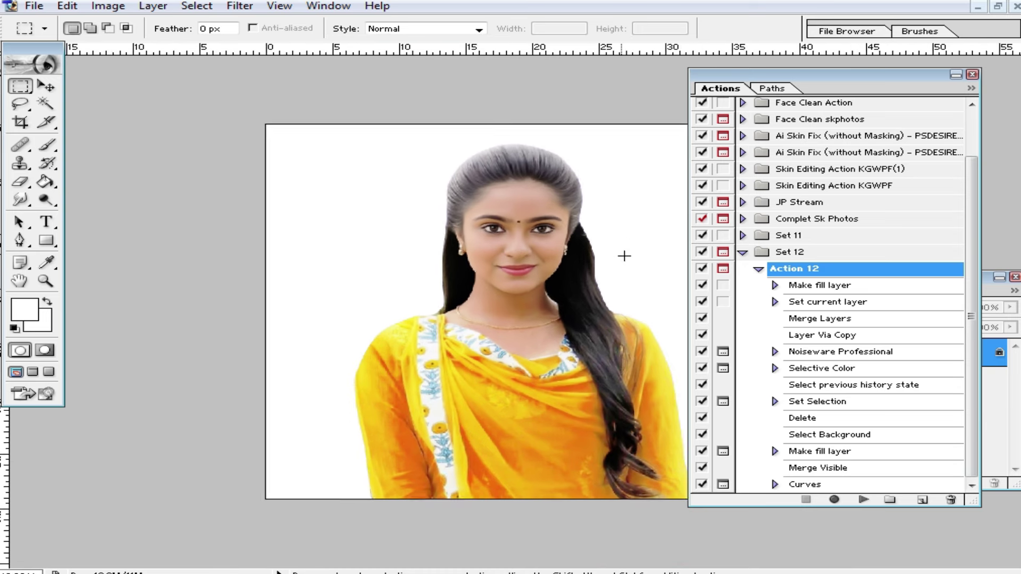
key("ctrl+plus")
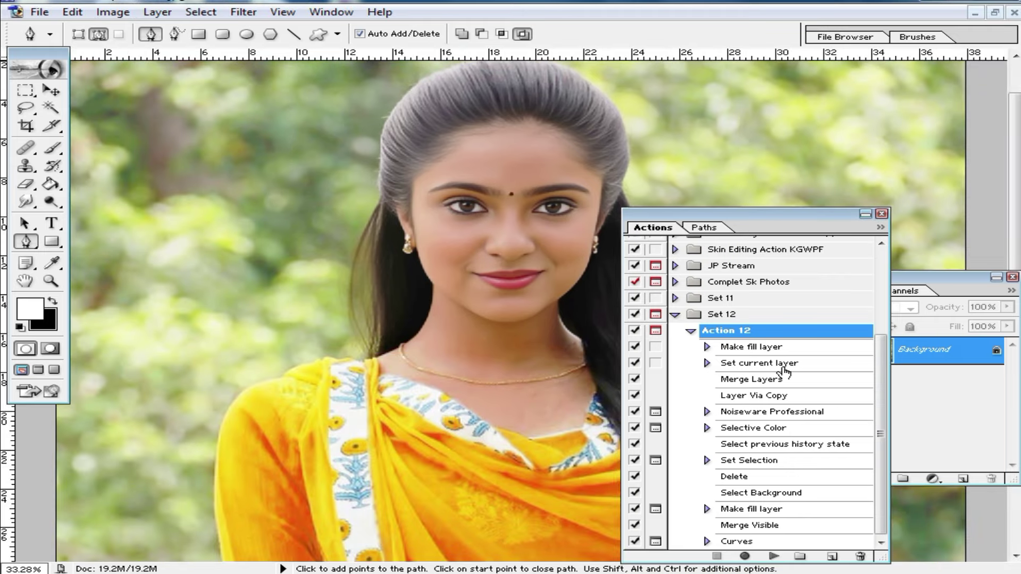
Step: Zoom out on the original portrait and collapse Action 12 and Set 12 in the Actions panel
key("alt+space")
left_click(538, 302, "alt")
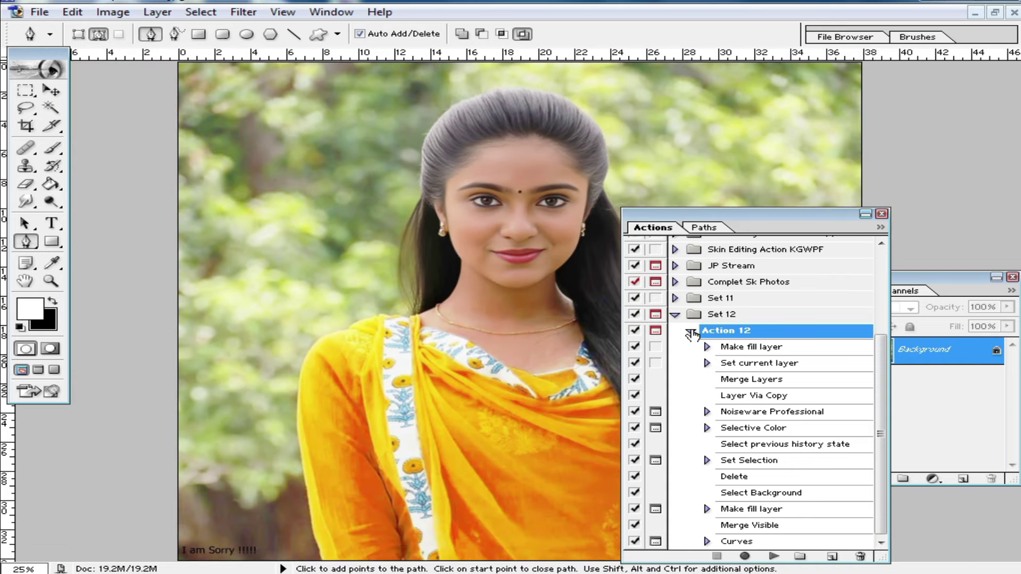
left_click(691, 332)
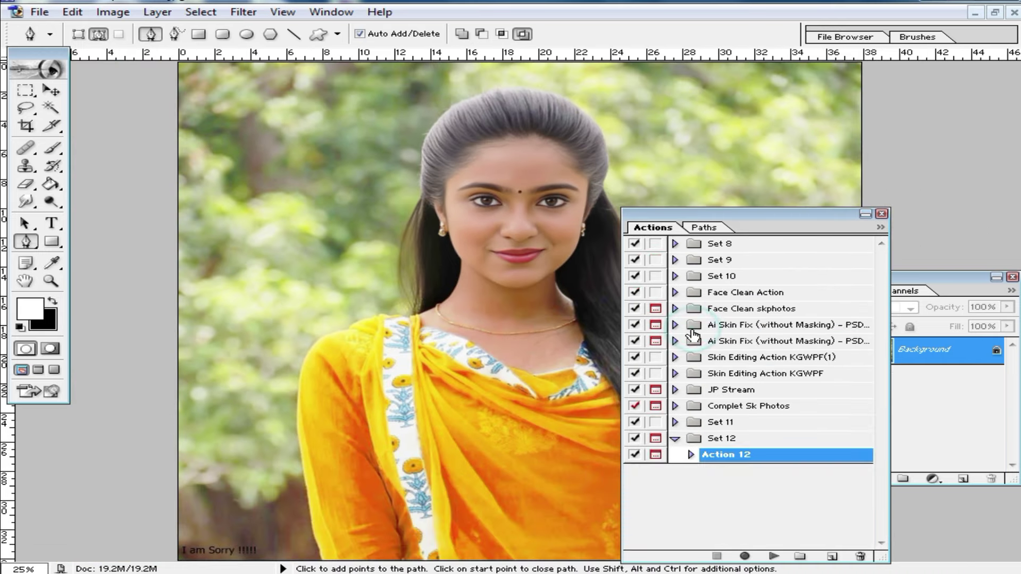
left_click(675, 438)
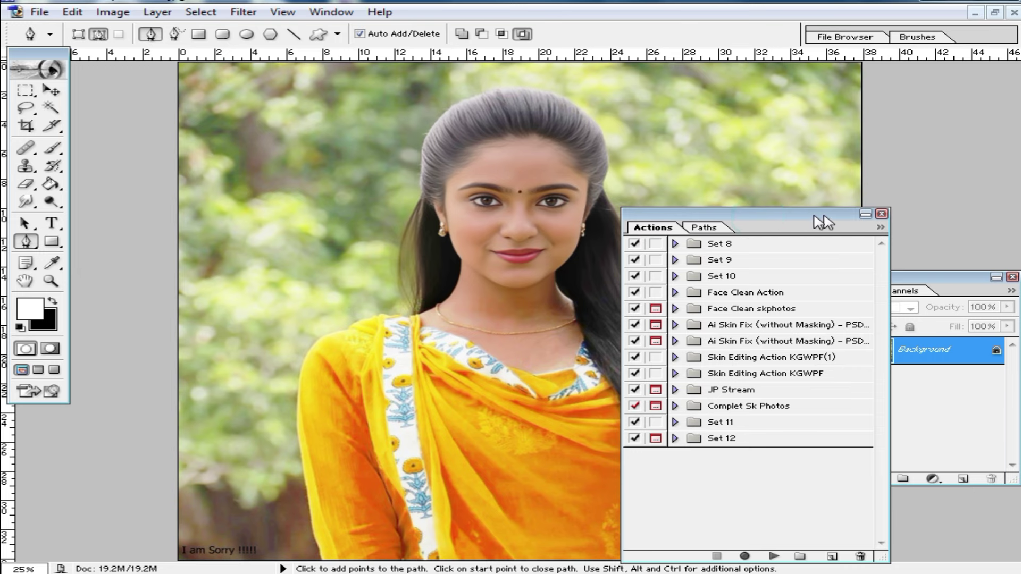
left_click_drag(820, 221, 888, 219)
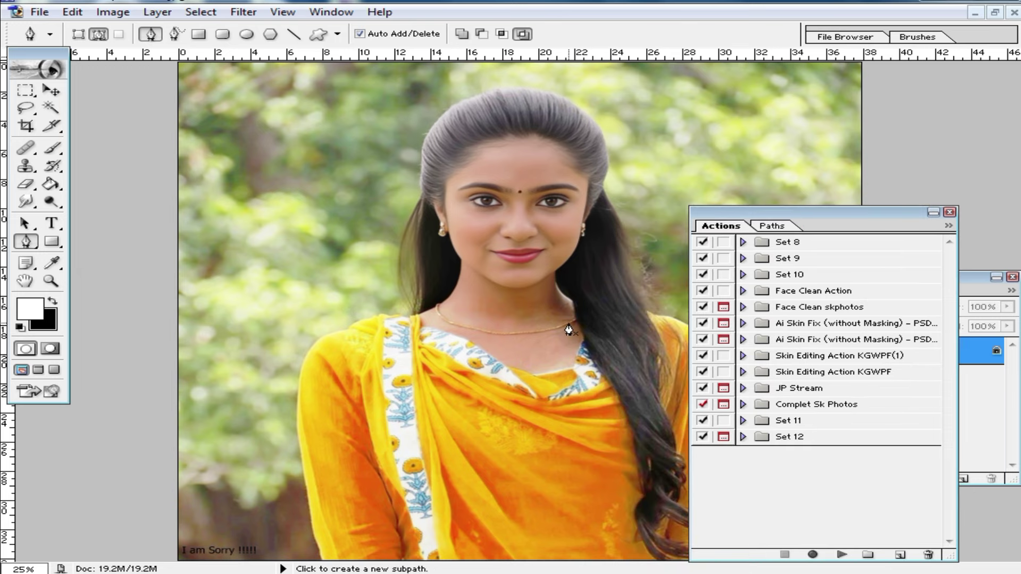